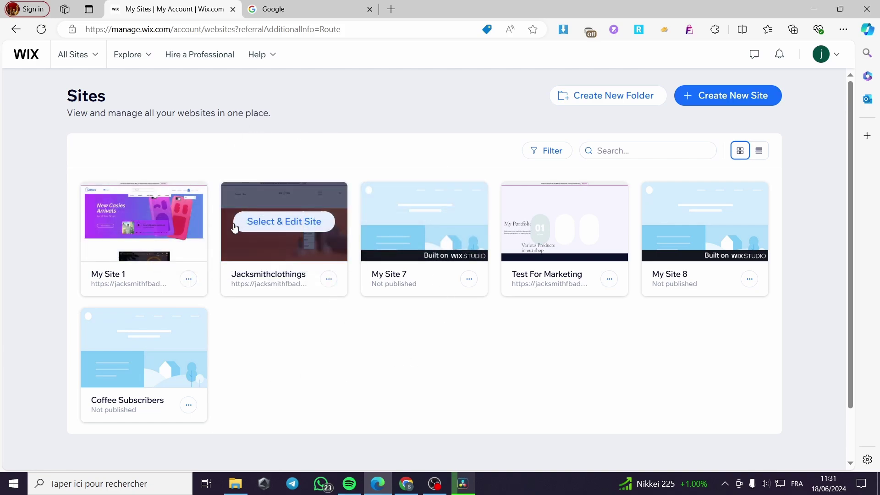
# Open the Jacksmithclothings site's dashboard and launch it in the Website Editor.
pyautogui.moveTo(294, 232)
pyautogui.click(267, 224)
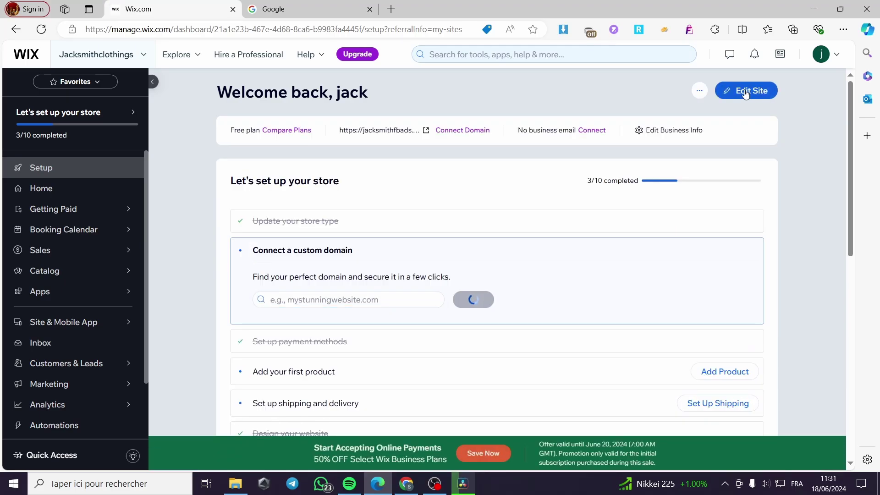
pyautogui.click(745, 91)
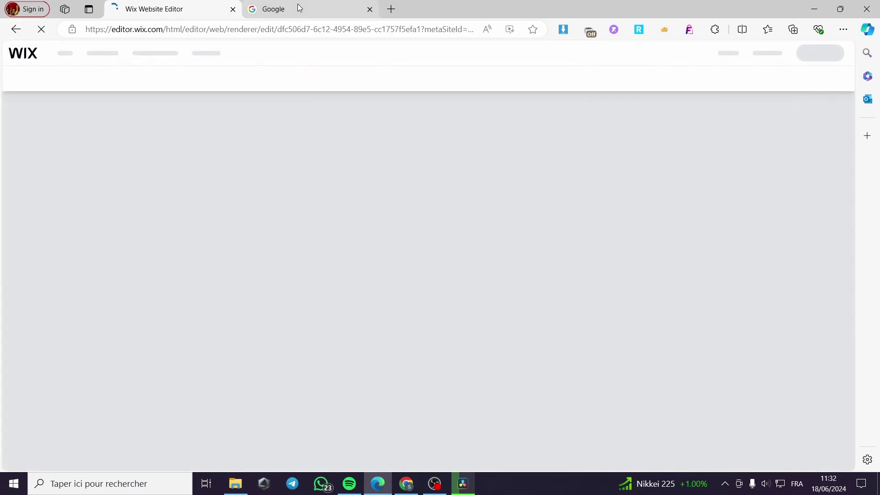
# Search Google for 'calendly' and go to the calendly.com website.
pyautogui.click(298, 3)
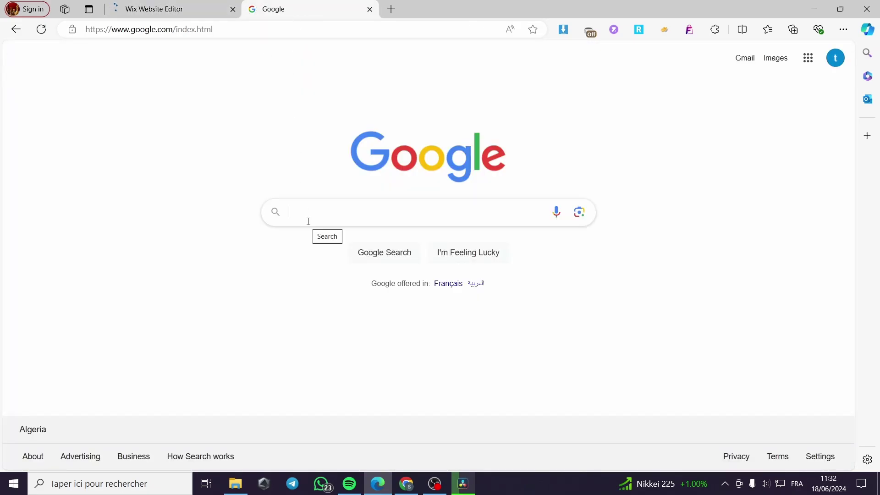
pyautogui.write('ca')
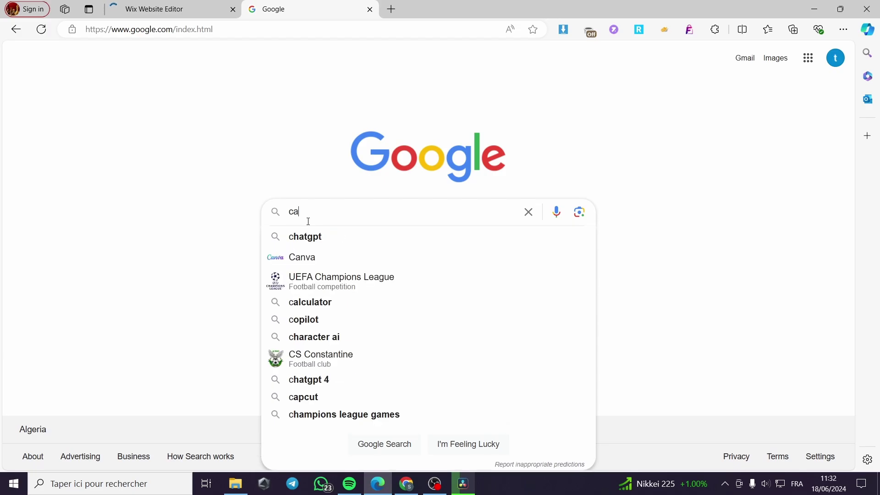
pyautogui.write('len')
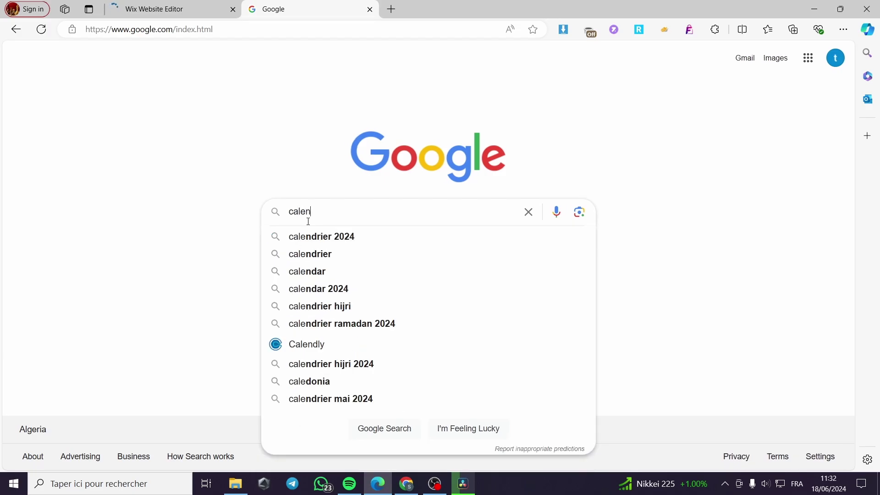
pyautogui.click(306, 344)
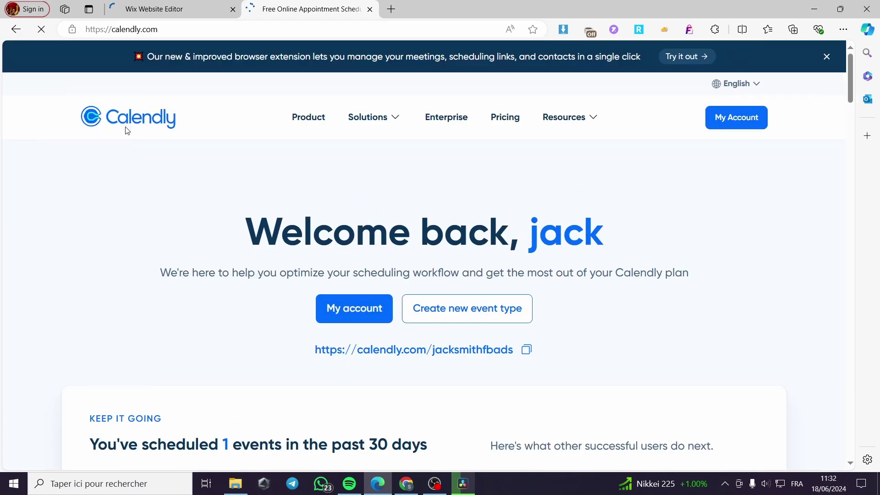
# Open the 30 Minute Meeting booking page in a new tab, then return to Event types.
pyautogui.click(747, 121)
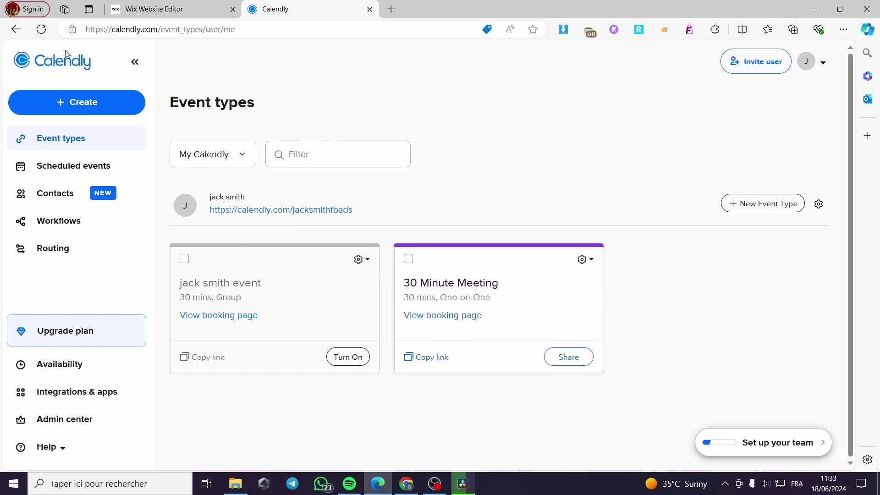
pyautogui.click(459, 323)
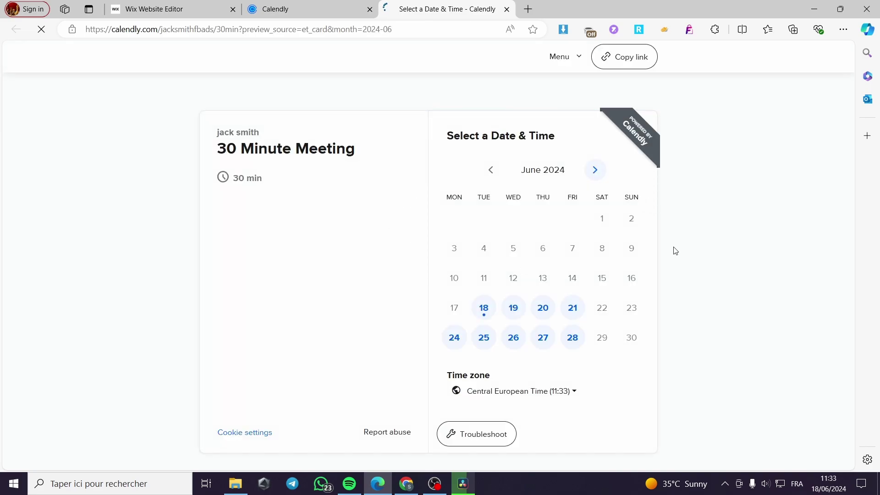
pyautogui.click(291, 9)
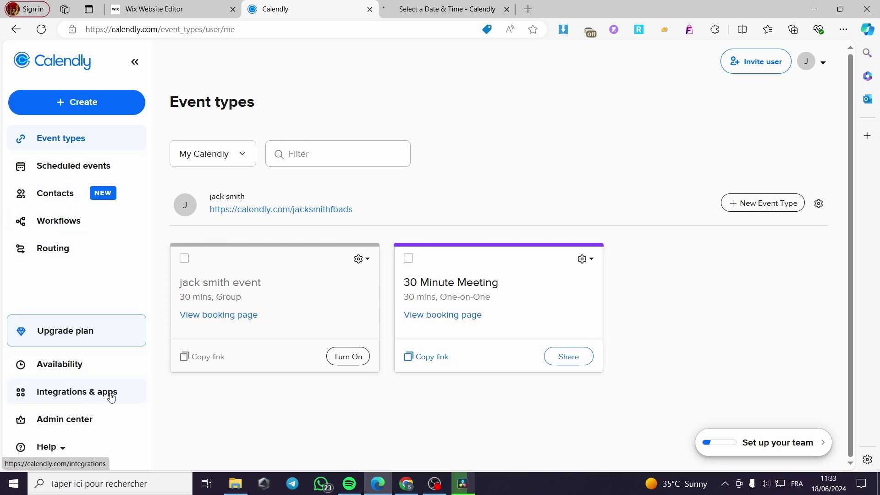
# Browse Calendly's Integrations & apps and Availability pages.
pyautogui.click(75, 399)
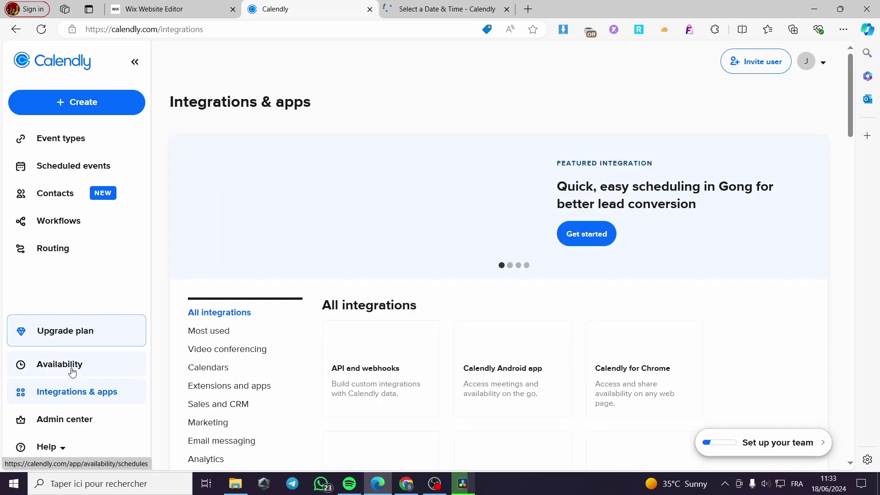
pyautogui.scroll(-2, 322, 374)
pyautogui.scroll(-3, 322, 374)
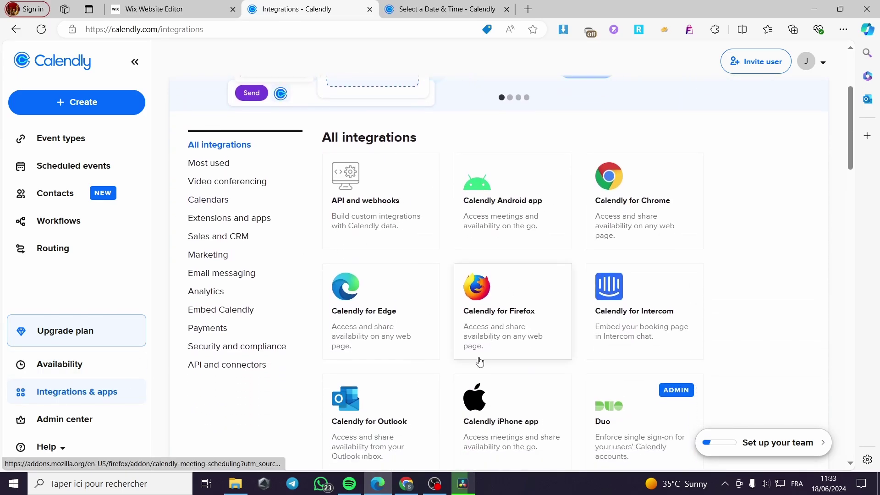
pyautogui.click(86, 375)
pyautogui.scroll(-5, 560, 337)
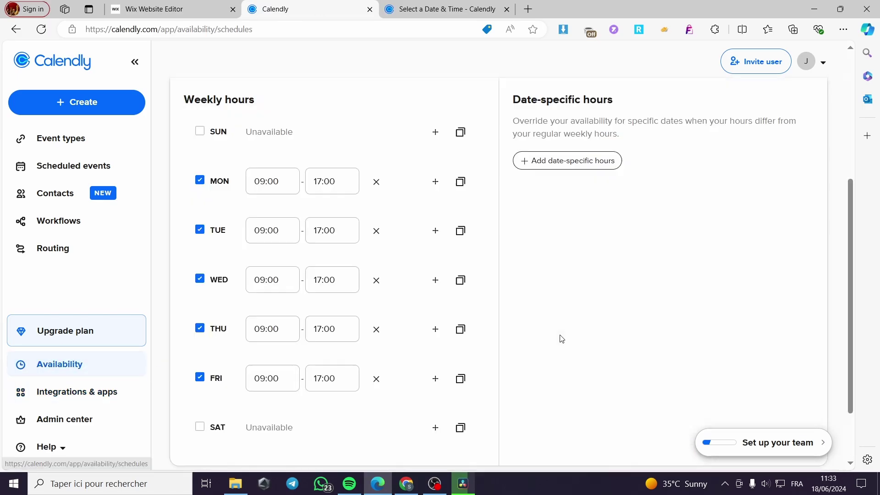
# Go back to the 30 Minute Meeting booking page and select its full URL.
pyautogui.click(452, 9)
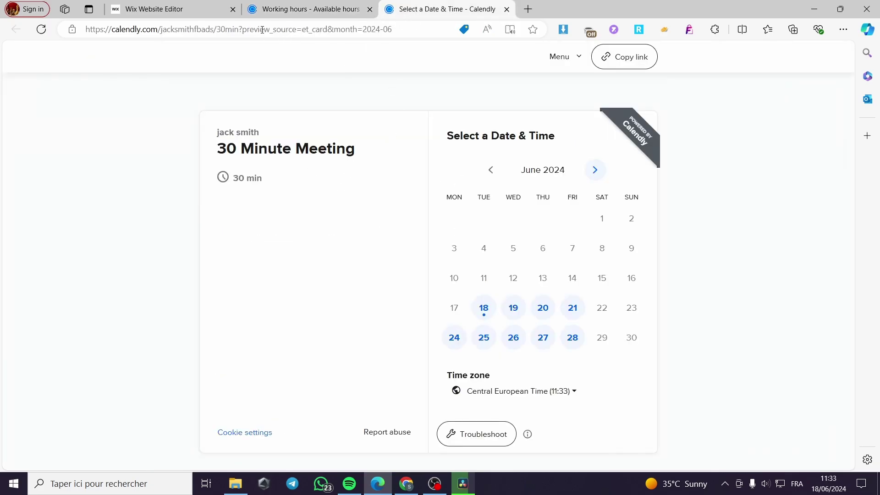
pyautogui.click(307, 9)
pyautogui.scroll(5, 144, 150)
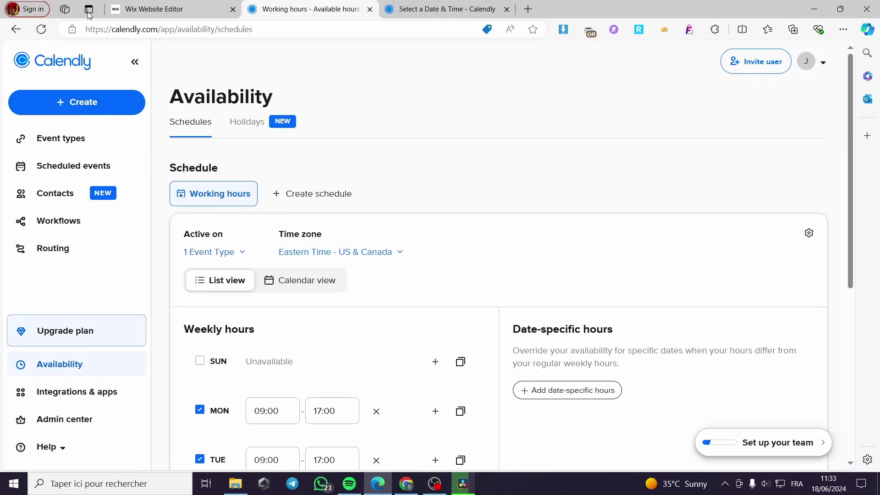
pyautogui.click(16, 29)
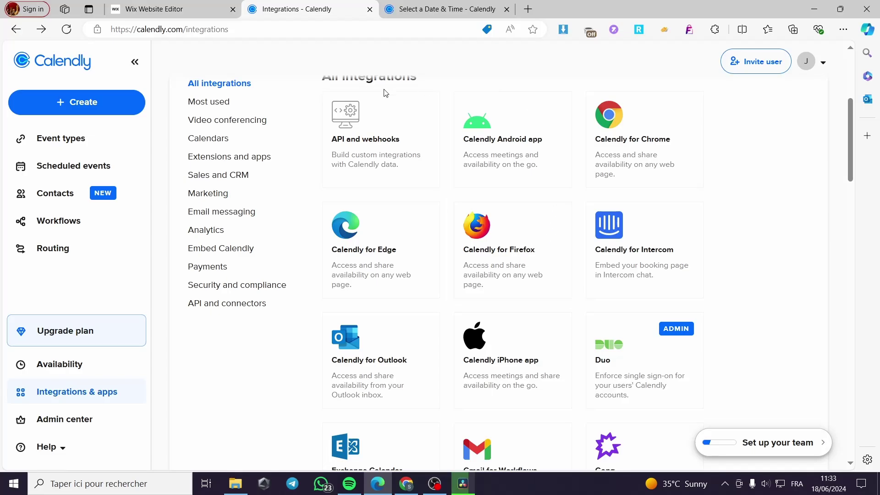
pyautogui.scroll(5, 384, 92)
pyautogui.click(440, 9)
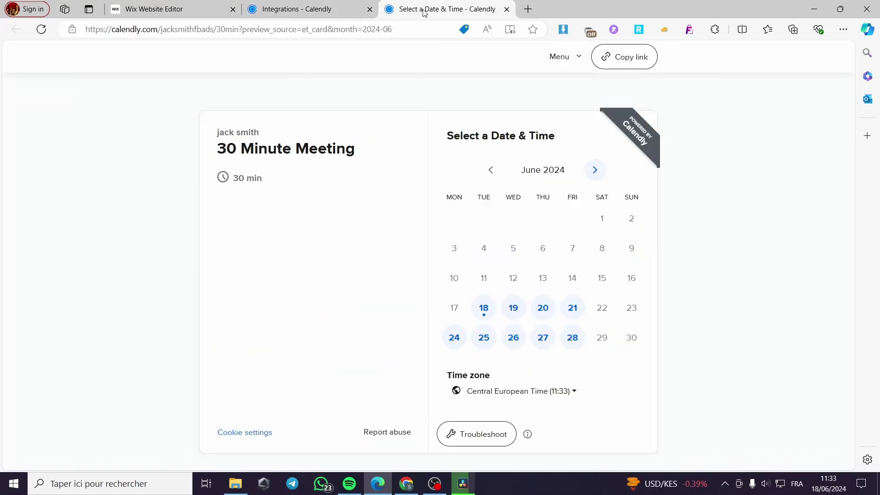
pyautogui.click(408, 31)
pyautogui.hotkey('ctrl', 'c')
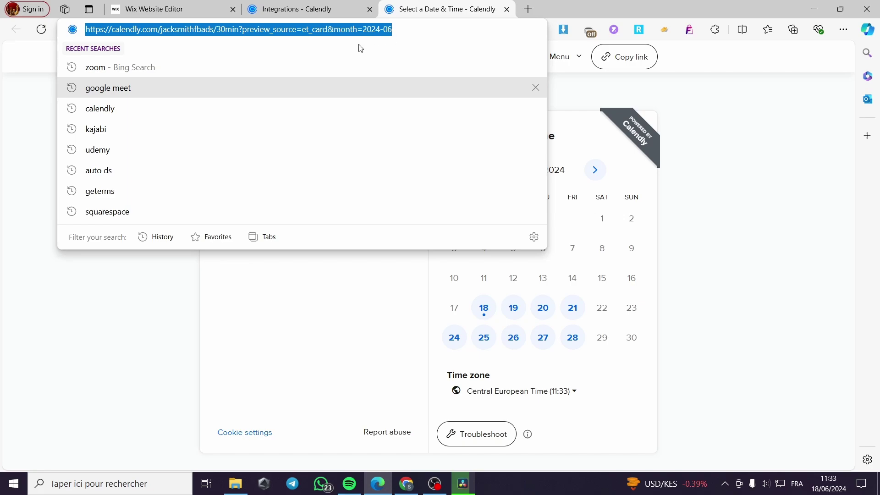
# Return to the Wix Editor and select the Home page's Welcome section.
pyautogui.click(145, 13)
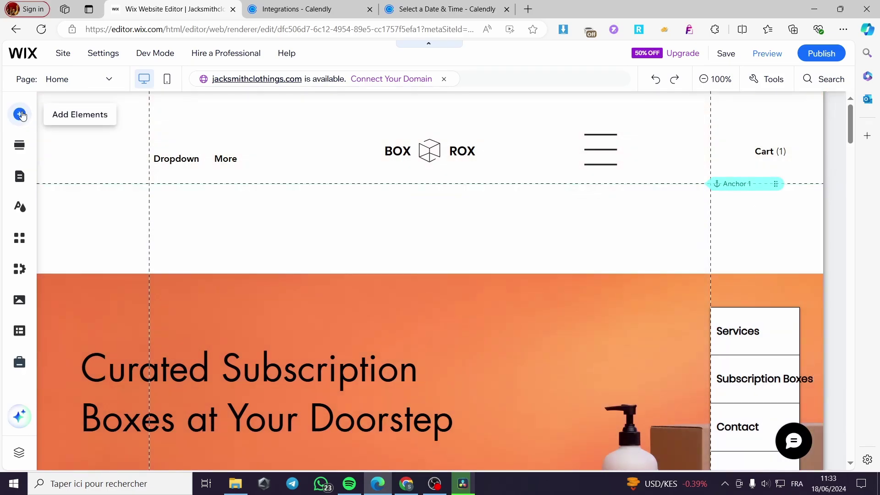
pyautogui.click(662, 370)
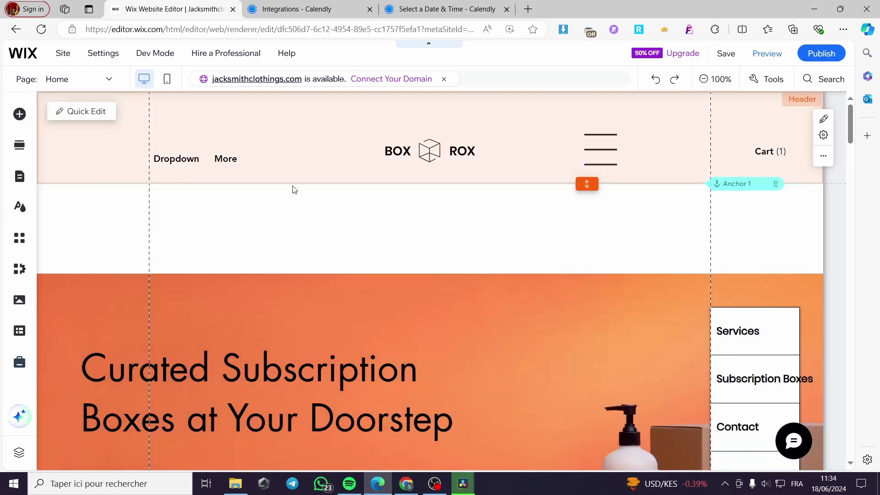
pyautogui.moveTo(417, 199)
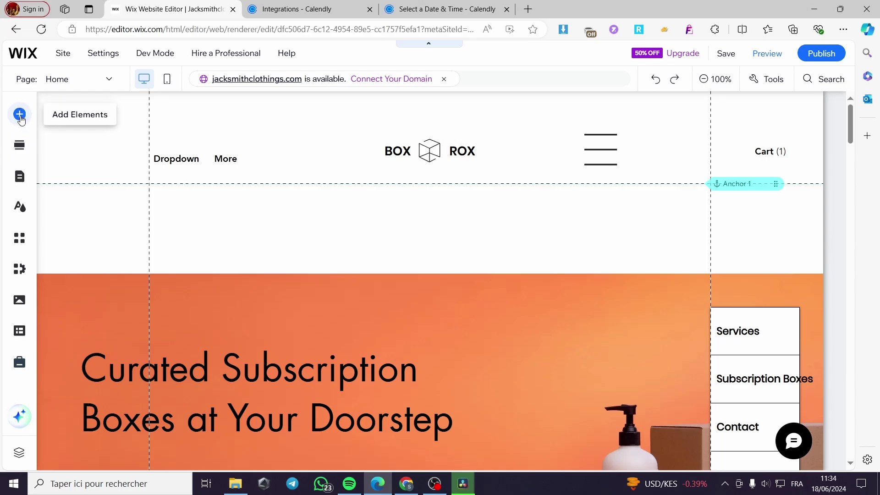
# Add an Embed a site (HTML) element to the Home page from Embed Code.
pyautogui.click(20, 115)
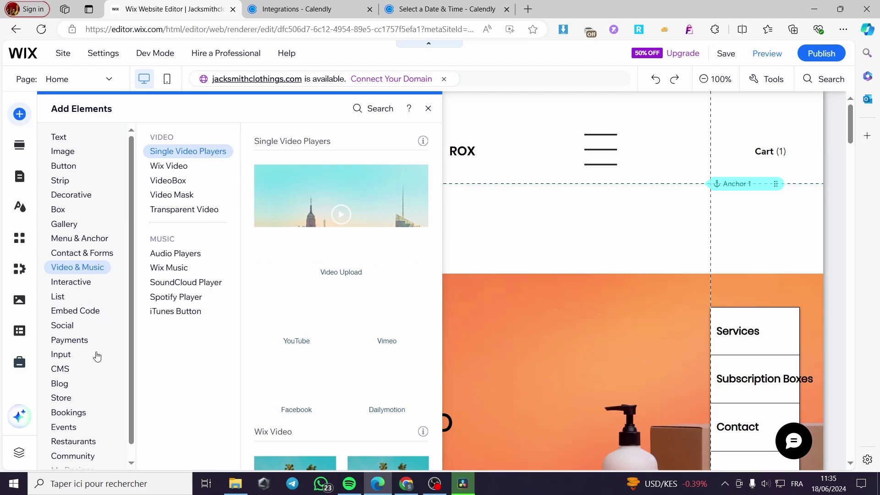
pyautogui.moveTo(72, 361)
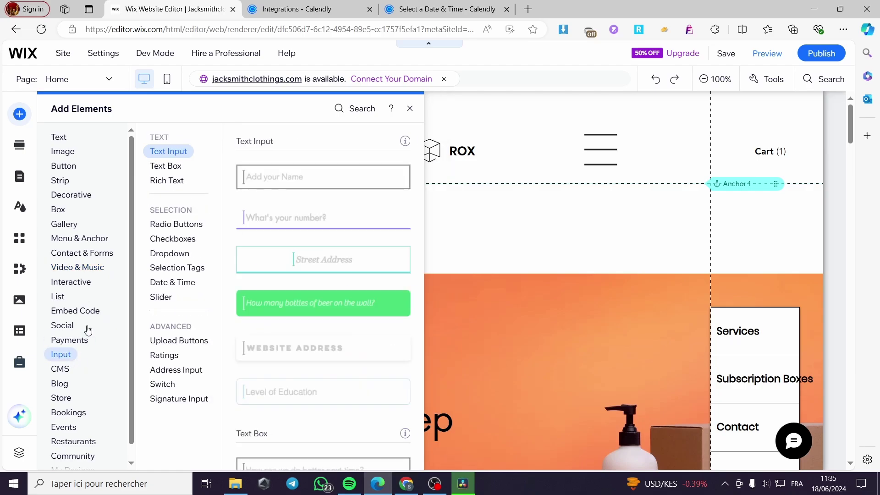
pyautogui.moveTo(78, 163)
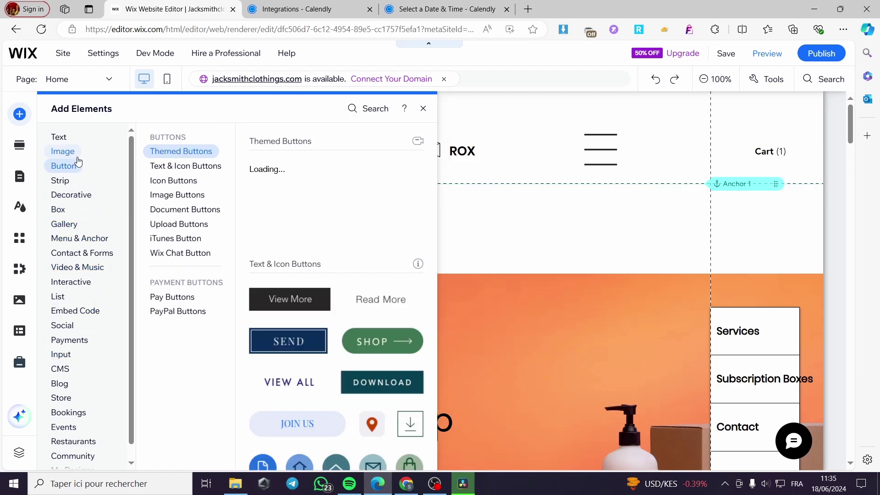
pyautogui.moveTo(93, 196)
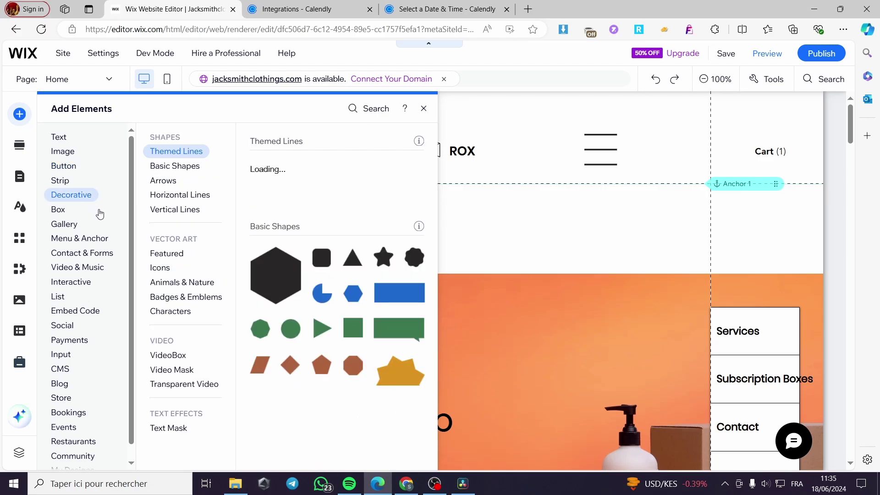
pyautogui.moveTo(70, 317)
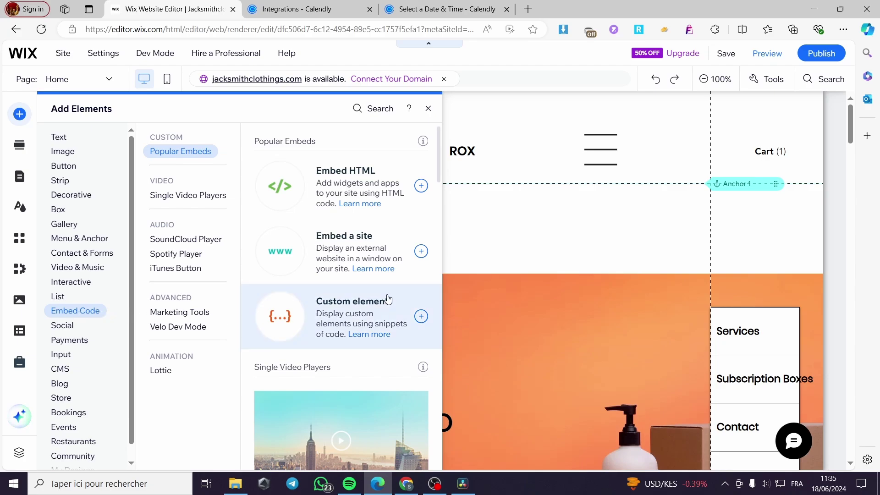
pyautogui.click(421, 251)
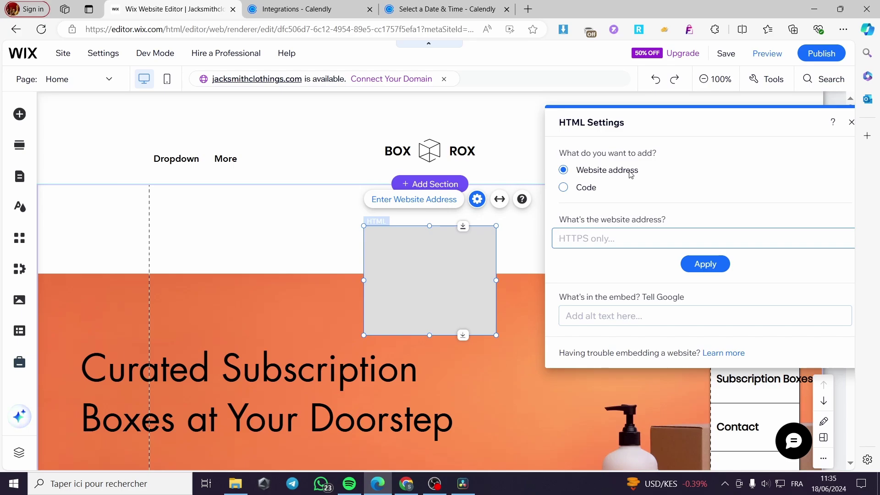
# Set the embed's website address to the pasted Calendly 30 Minute Meeting URL and apply.
pyautogui.click(588, 196)
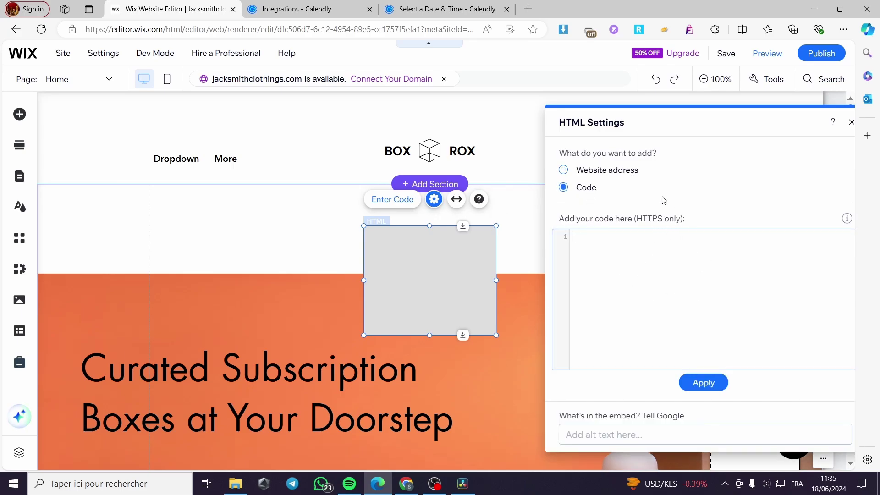
pyautogui.click(613, 171)
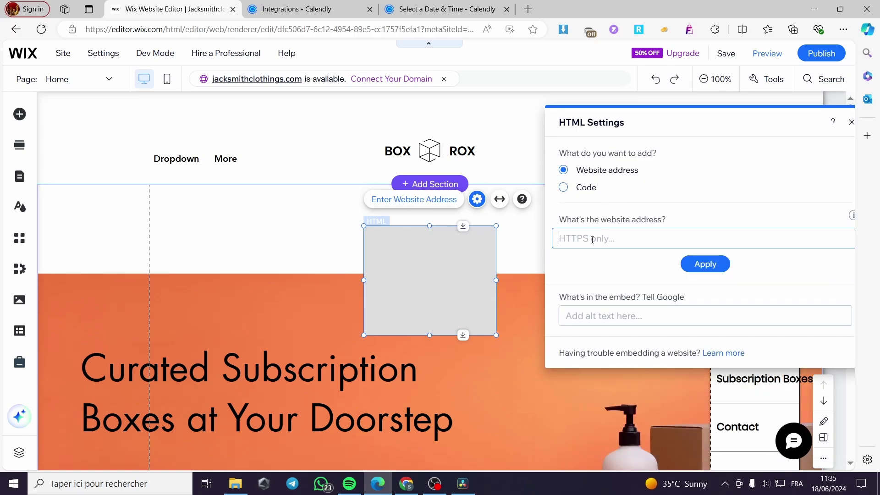
pyautogui.hotkey('ctrl', 'v')
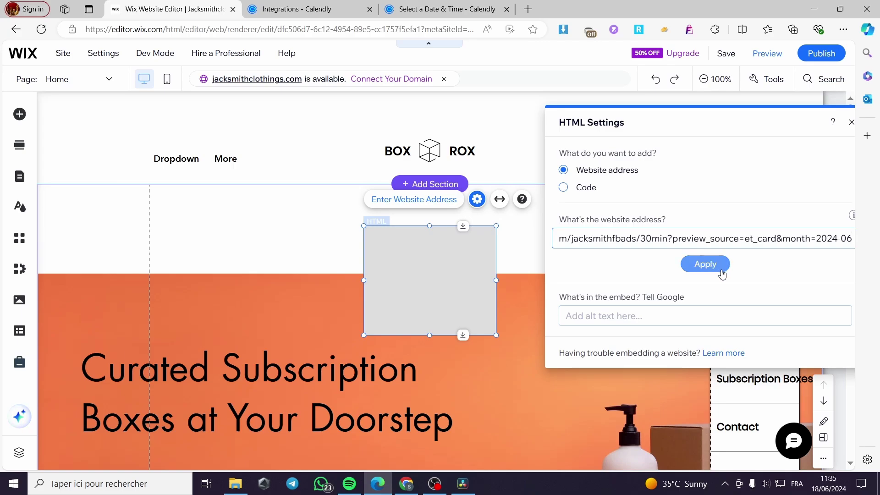
pyautogui.click(717, 272)
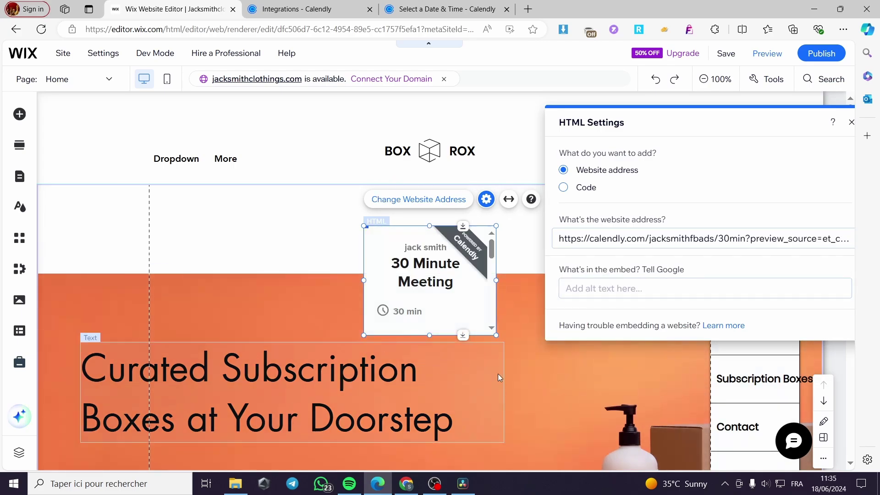
# Resize the Calendly embed taller and wider so the full June 2024 calendar shows.
pyautogui.click(851, 124)
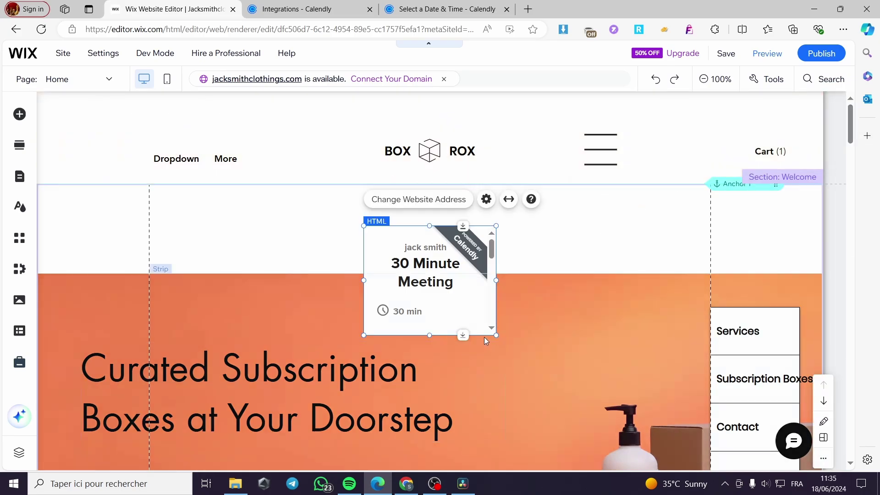
pyautogui.moveTo(496, 335); pyautogui.dragTo(673, 402)
pyautogui.scroll(-3, 620, 360)
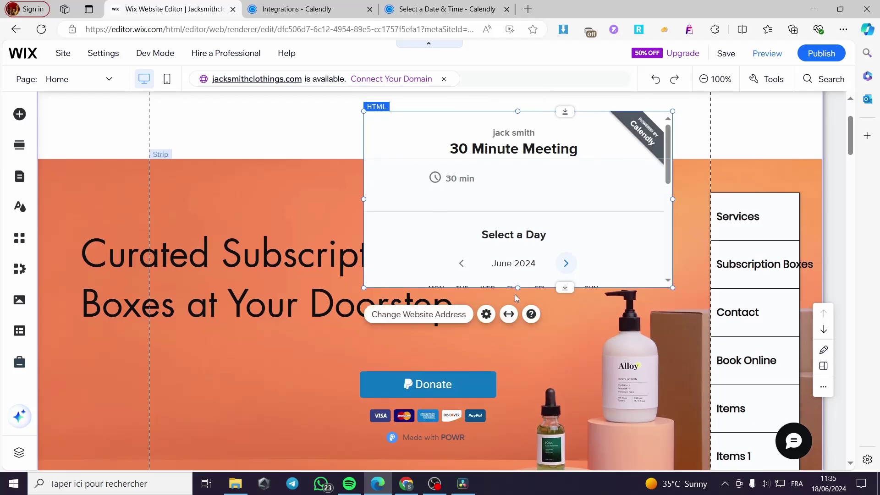
pyautogui.moveTo(517, 287); pyautogui.dragTo(552, 361)
pyautogui.moveTo(673, 178)
pyautogui.mouseDown()
pyautogui.moveTo(668, 183)
pyautogui.moveTo(676, 181)
pyautogui.mouseUp()
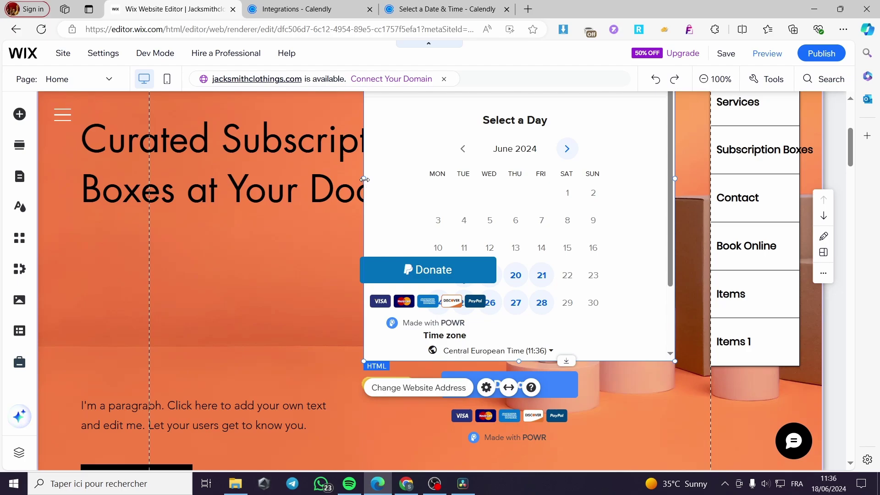
pyautogui.moveTo(364, 179); pyautogui.dragTo(163, 179)
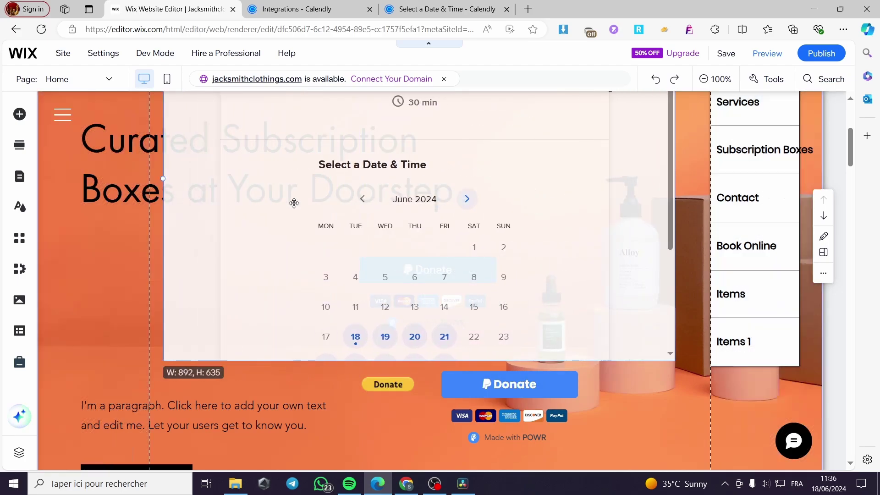
pyautogui.moveTo(293, 203); pyautogui.dragTo(554, 205)
pyautogui.scroll(3, 537, 206)
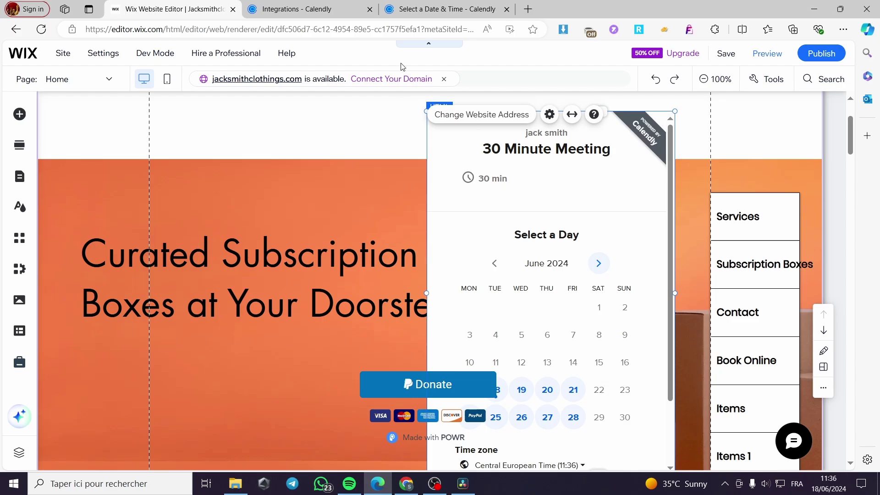
# Check the Calendly booking and integrations tabs, then come back to the Wix Editor.
pyautogui.click(444, 10)
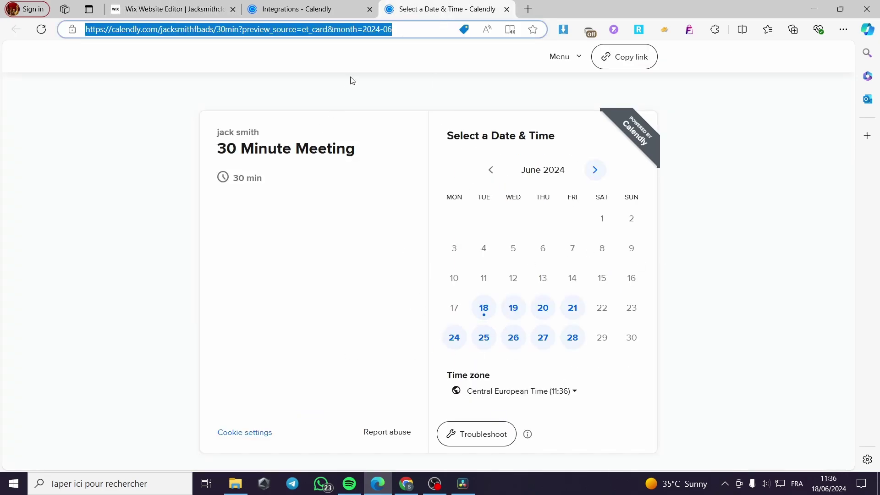
pyautogui.click(311, 6)
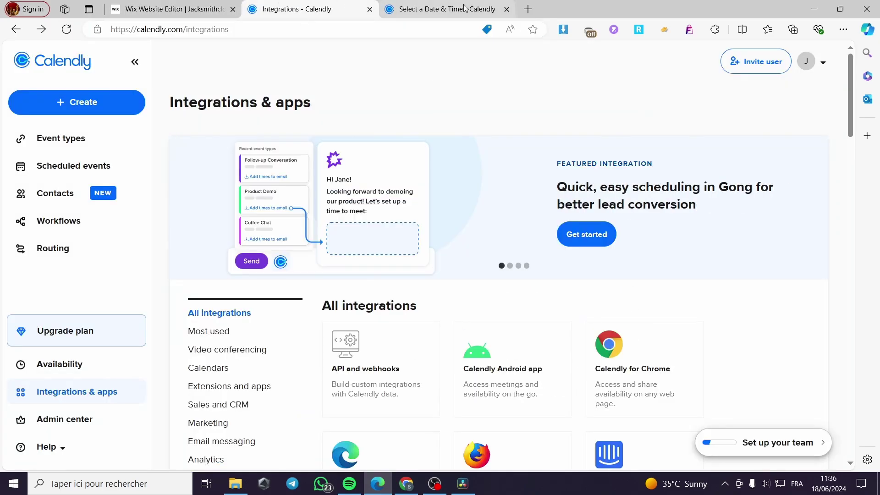
pyautogui.hotkey('ctrl', 'Tab')
pyautogui.click(202, 7)
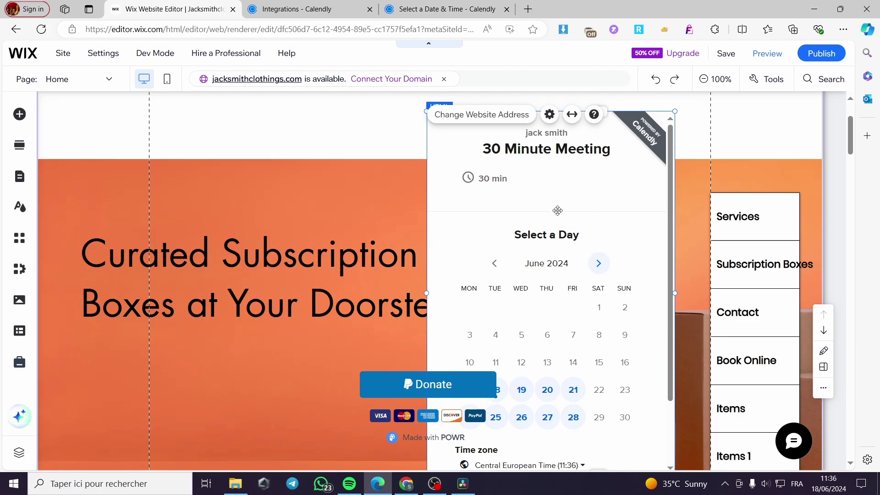
# Drag the Calendly embed down onto the right-hand product image in Our Boxes.
pyautogui.moveTo(603, 237); pyautogui.dragTo(335, 234)
pyautogui.scroll(-3, 329, 206)
pyautogui.moveTo(314, 204); pyautogui.dragTo(610, 371)
pyautogui.scroll(-9, 526, 281)
pyautogui.scroll(-10, 683, 298)
pyautogui.scroll(-6, 175, 364)
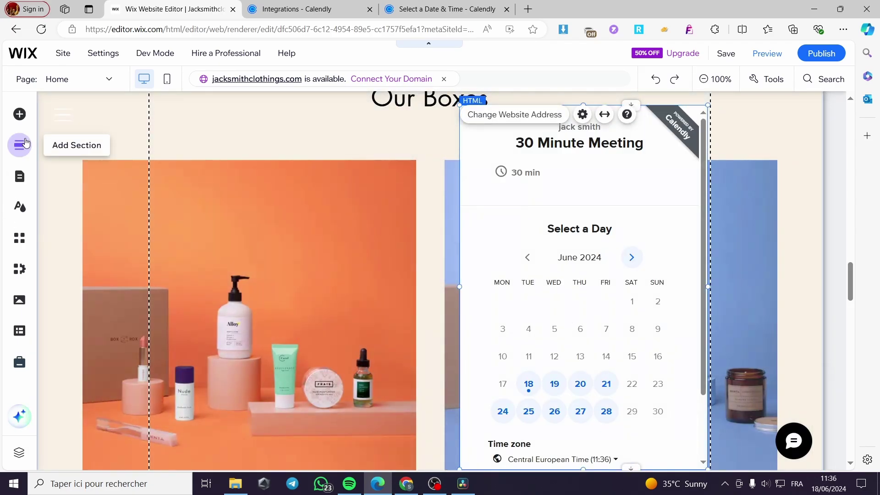
# Switch to the About page from the Pages & Menu site list.
pyautogui.click(18, 179)
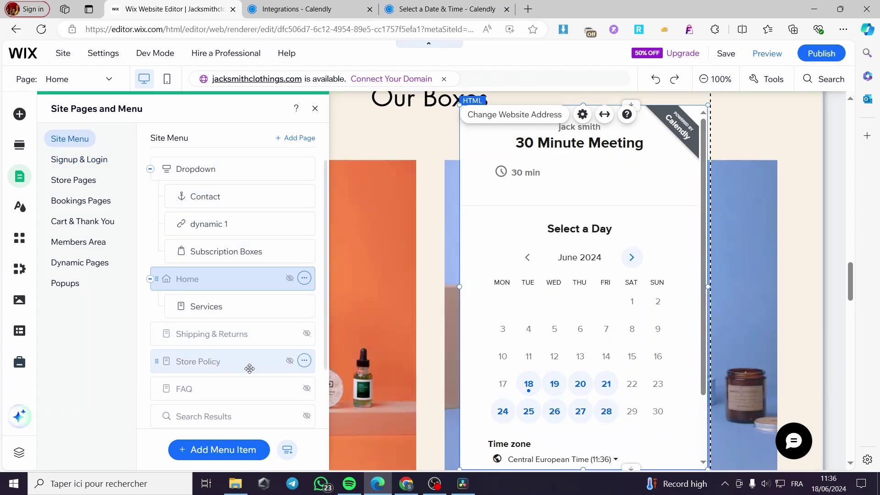
pyautogui.scroll(-2, 247, 367)
pyautogui.scroll(1, 220, 397)
pyautogui.scroll(-1, 182, 404)
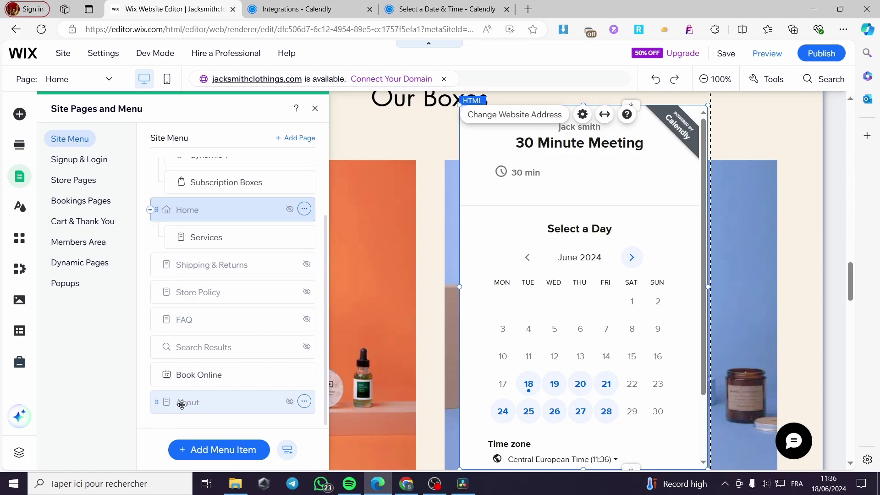
pyautogui.doubleClick(181, 404)
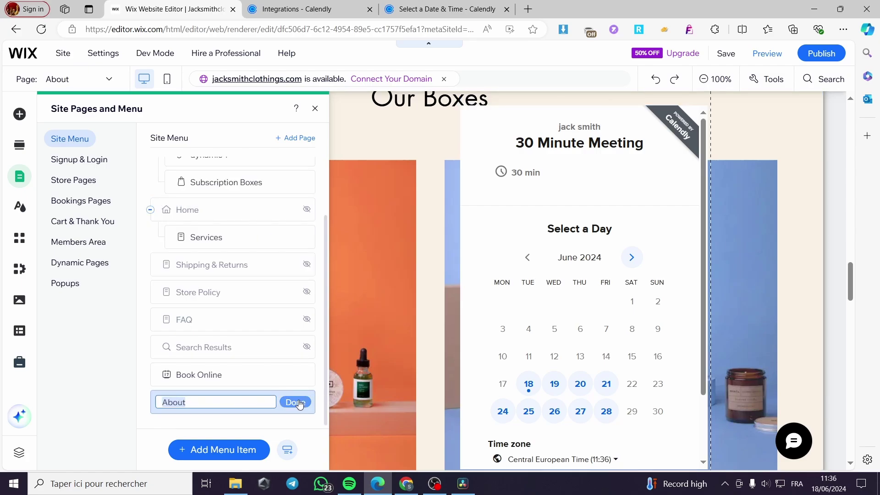
pyautogui.click(295, 402)
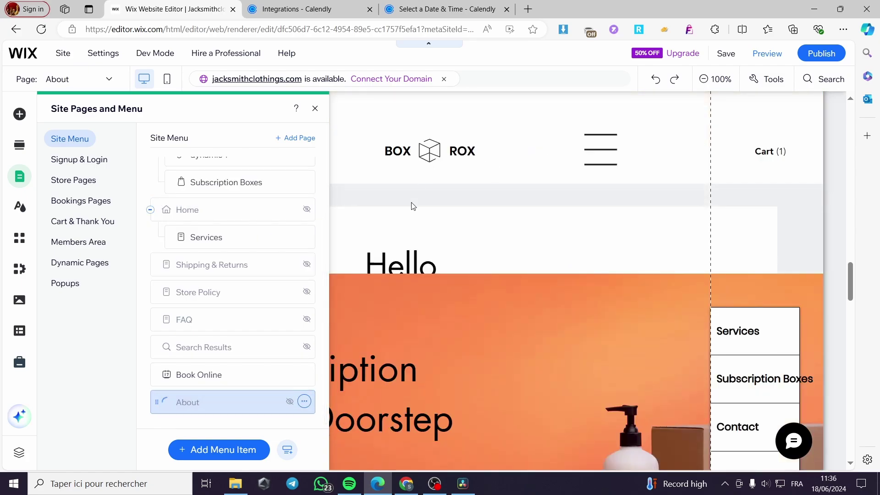
pyautogui.scroll(-10, 543, 293)
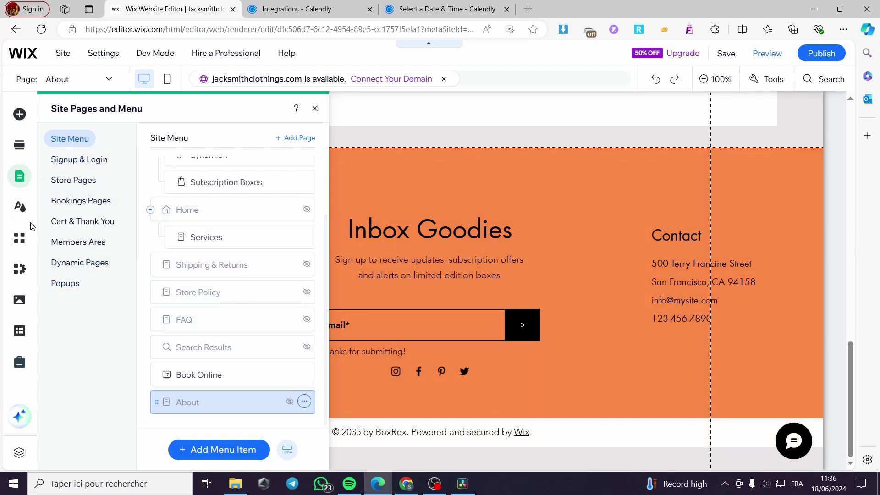
# Add a site embed on the About page that loads the pasted Calendly booking link.
pyautogui.click(20, 116)
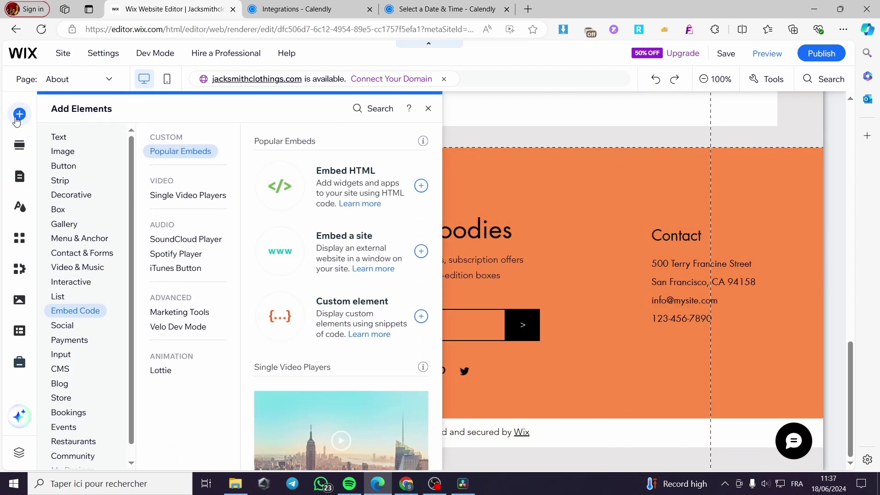
pyautogui.click(422, 251)
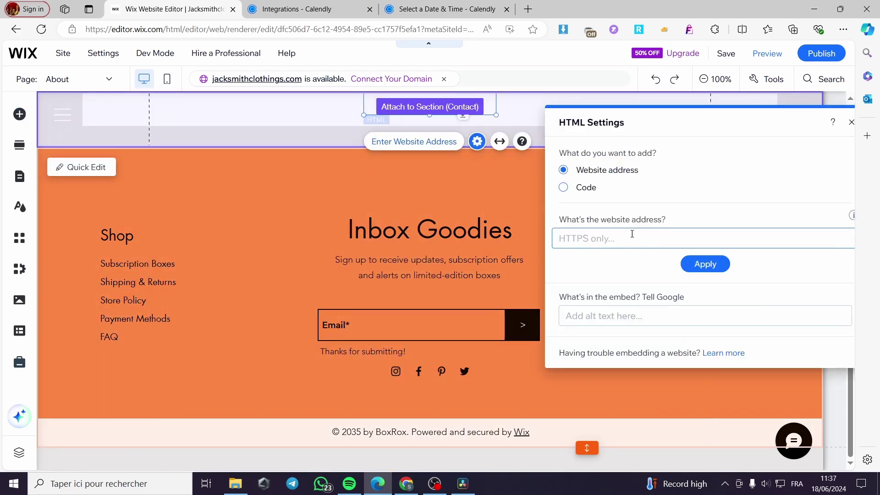
pyautogui.write('https://calendly.com/jacksmithfbads/30min?preview_source=et_card&month=2024-06')
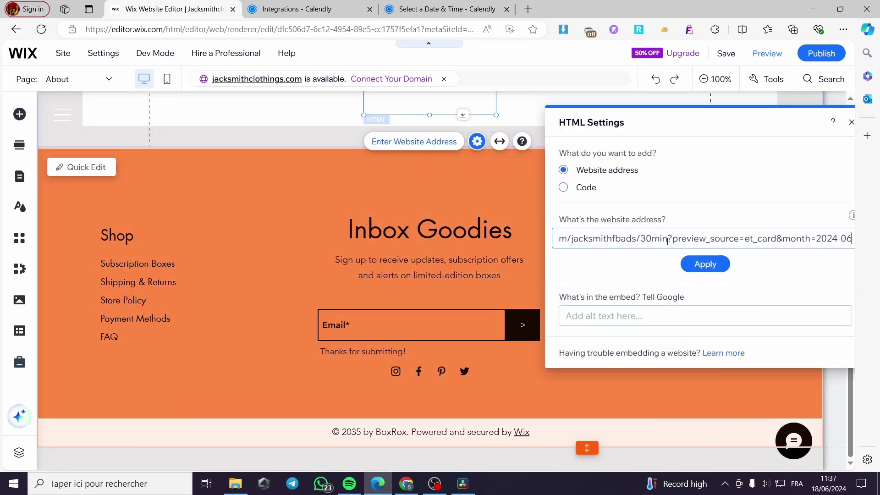
pyautogui.click(705, 264)
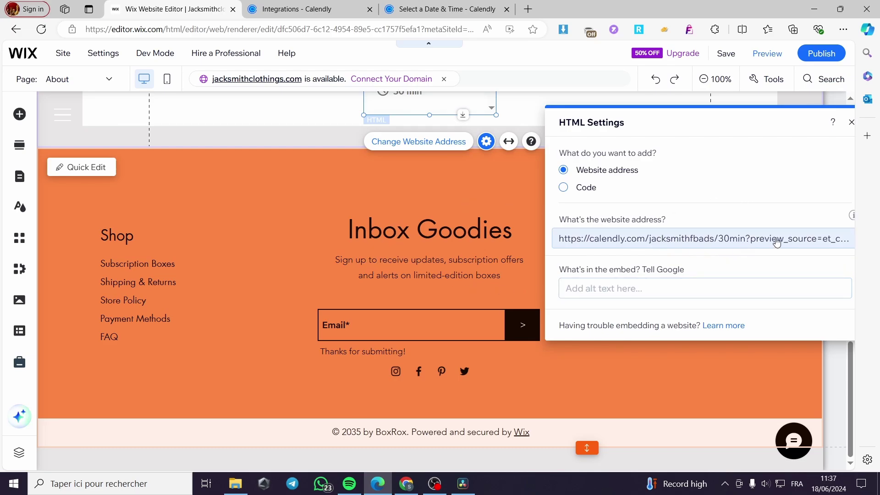
# Move the Calendly booking embed lower within the Contact section.
pyautogui.scroll(5, 440, 320)
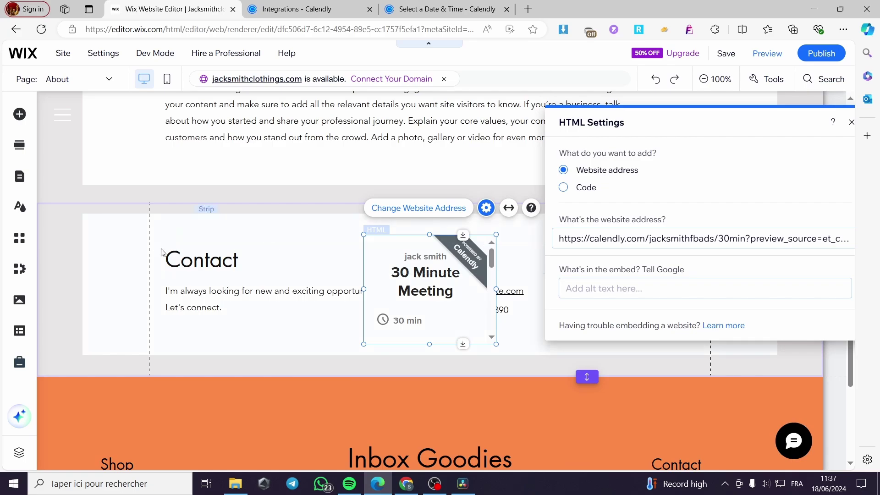
pyautogui.scroll(-1, 412, 229)
pyautogui.scroll(1, 504, 227)
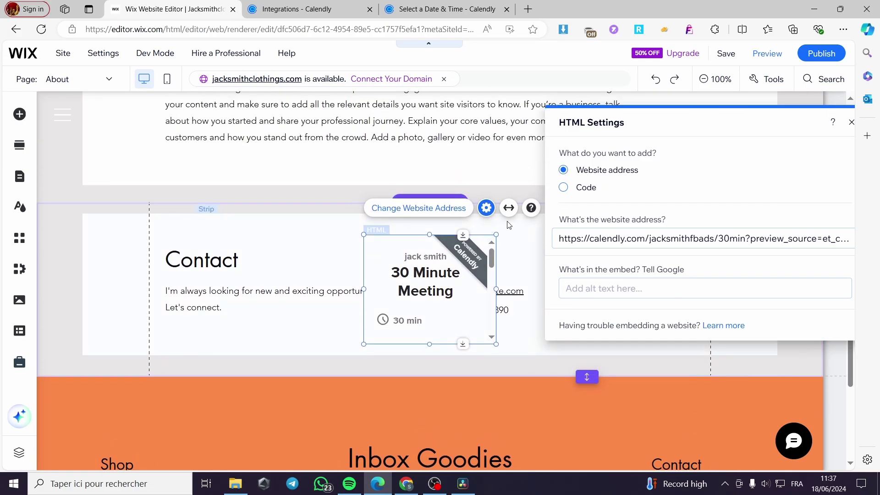
pyautogui.moveTo(454, 281); pyautogui.dragTo(461, 344)
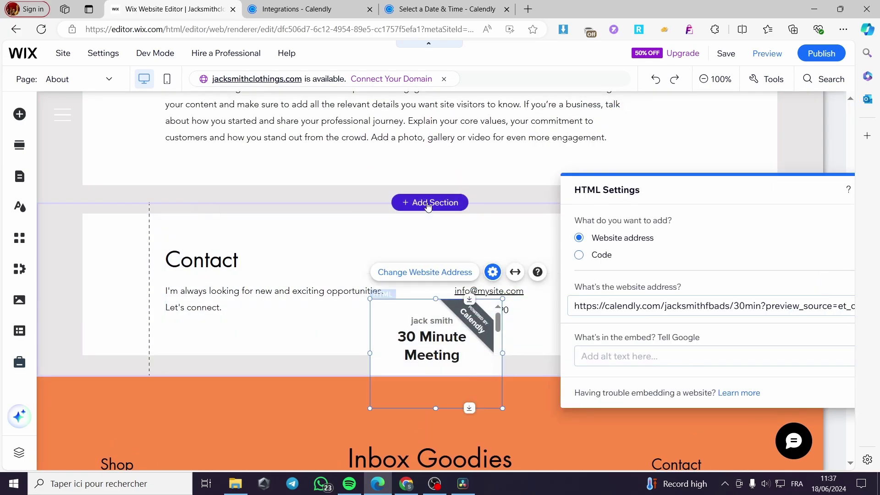
# Add a blank section below My Story and move the Calendly widget into it.
pyautogui.click(428, 203)
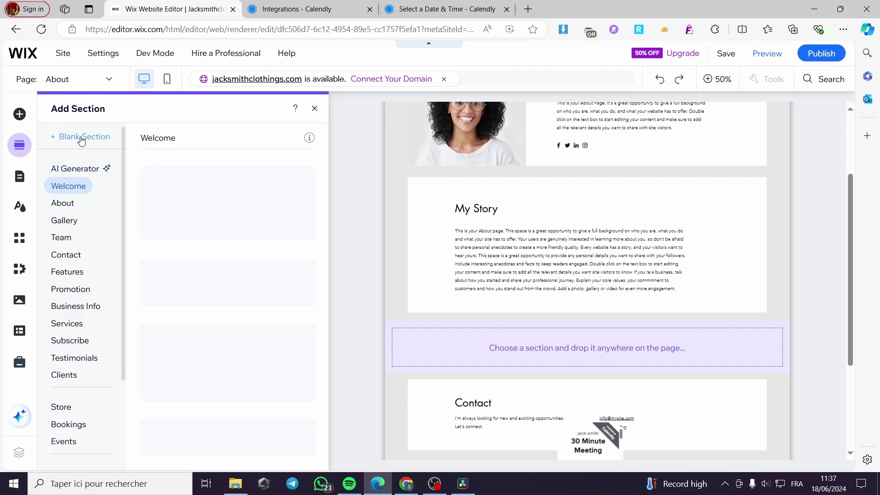
pyautogui.click(81, 138)
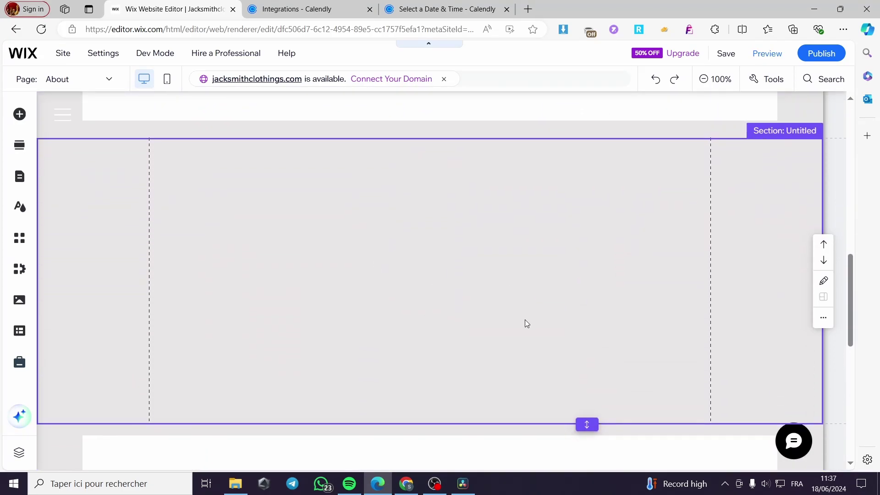
pyautogui.scroll(-4, 524, 320)
pyautogui.scroll(-5, 510, 307)
pyautogui.scroll(3, 506, 298)
pyautogui.moveTo(455, 300); pyautogui.dragTo(427, 148)
pyautogui.moveTo(418, 275); pyautogui.dragTo(408, 120)
pyautogui.scroll(4, 432, 243)
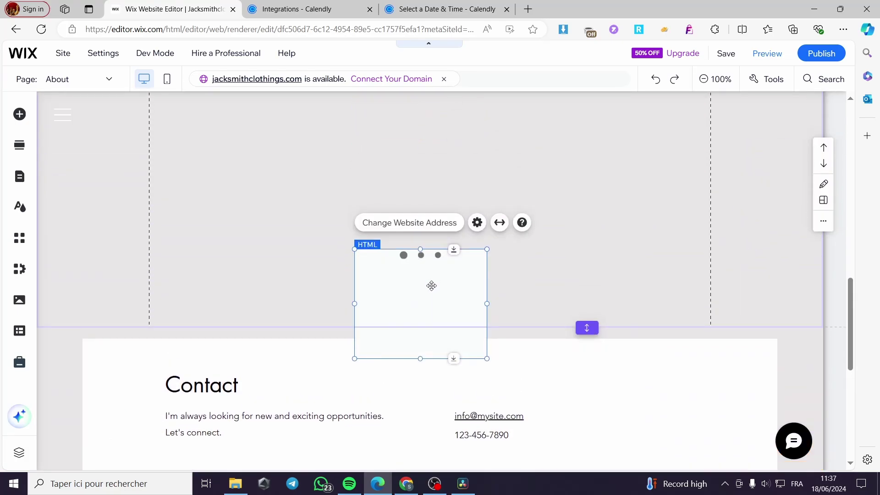
pyautogui.moveTo(432, 285); pyautogui.dragTo(417, 170)
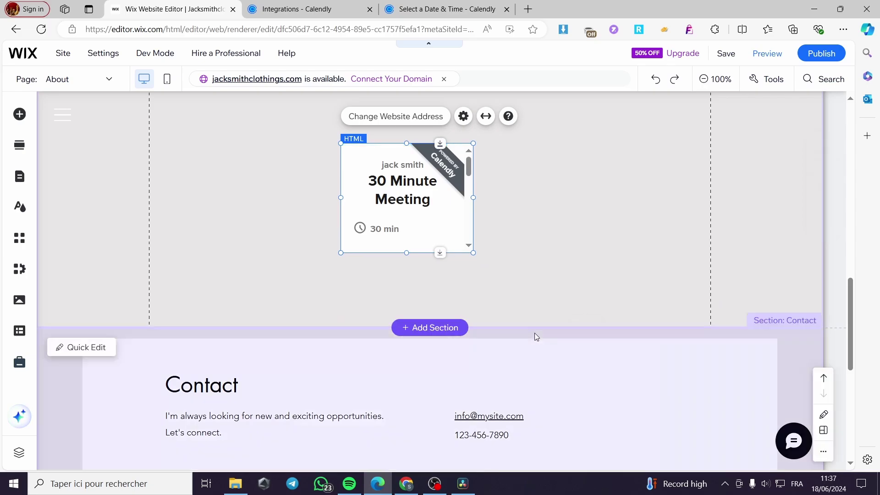
# Make the new section taller and enlarge the Calendly widget to nearly full width at its top.
pyautogui.moveTo(587, 328); pyautogui.dragTo(587, 459)
pyautogui.moveTo(448, 224); pyautogui.dragTo(246, 192)
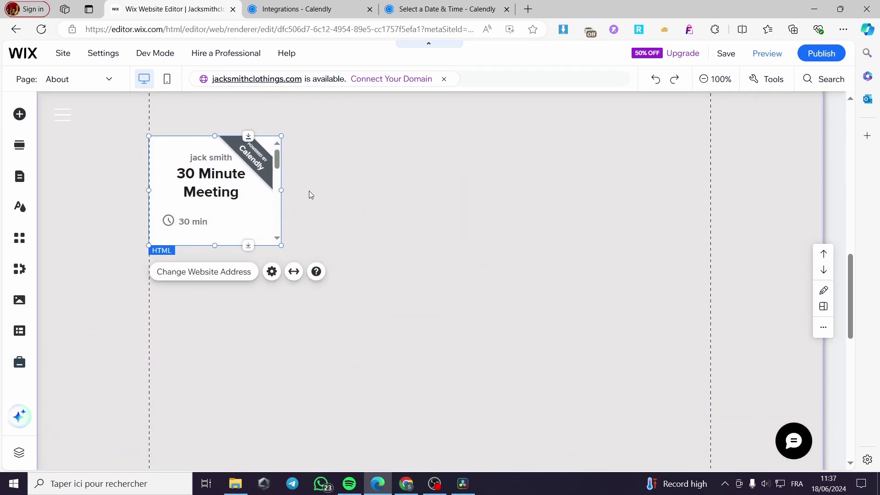
pyautogui.scroll(2, 309, 191)
pyautogui.moveTo(250, 252); pyautogui.dragTo(249, 197)
pyautogui.moveTo(281, 264); pyautogui.dragTo(692, 402)
# Stretch the Calendly widget down to show the calendar, time zone and cookie settings.
pyautogui.scroll(-3, 442, 250)
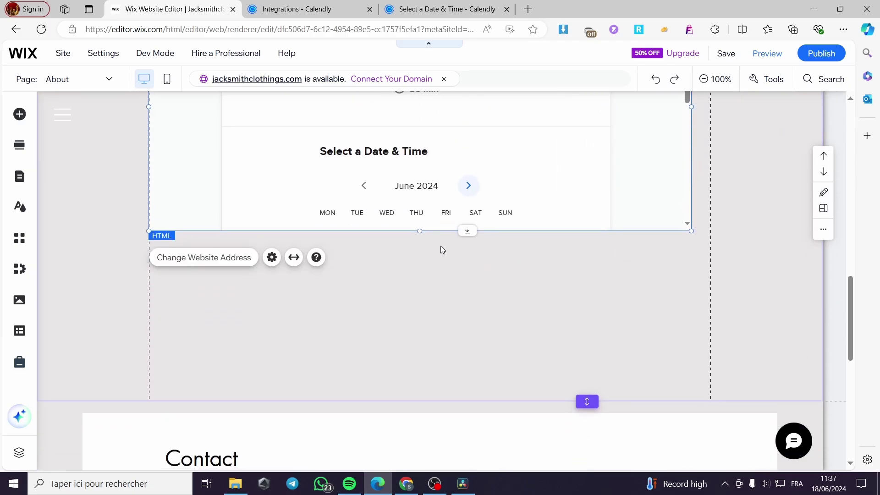
pyautogui.moveTo(421, 234); pyautogui.dragTo(436, 408)
pyautogui.scroll(-2, 435, 390)
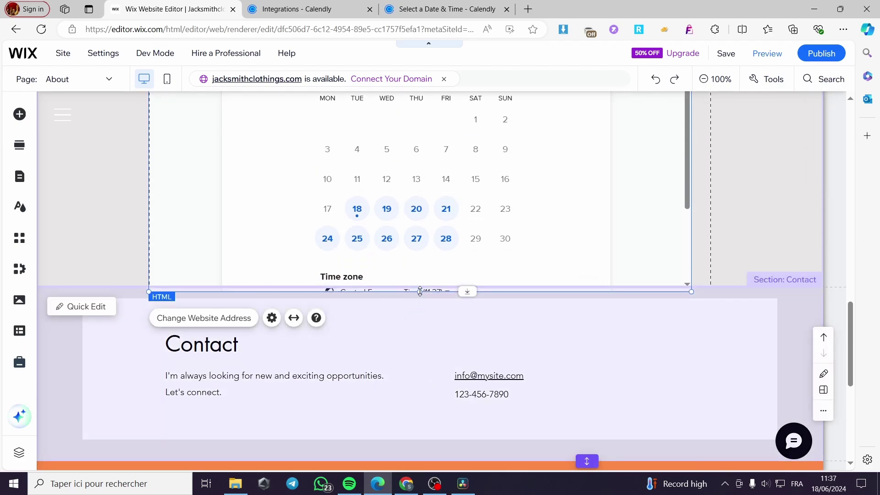
pyautogui.moveTo(420, 291); pyautogui.dragTo(420, 257)
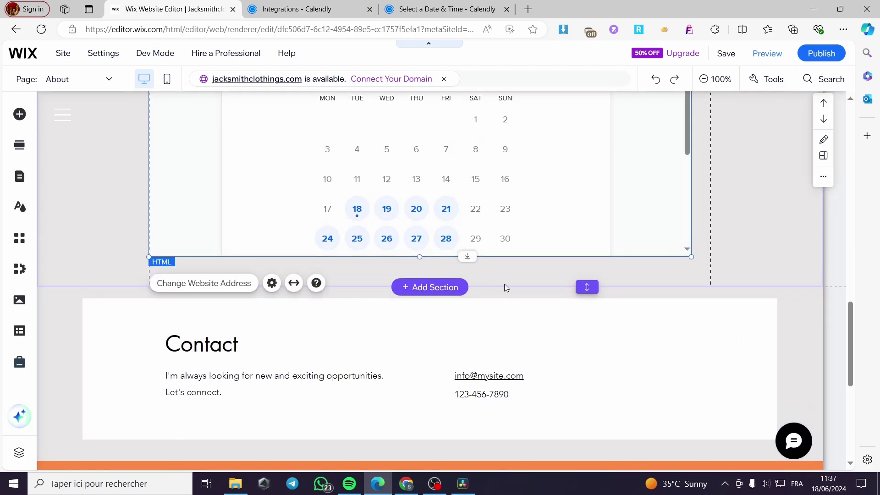
pyautogui.moveTo(583, 281); pyautogui.dragTo(587, 360)
pyautogui.click(606, 241)
pyautogui.moveTo(420, 256); pyautogui.dragTo(426, 365)
pyautogui.click(428, 385)
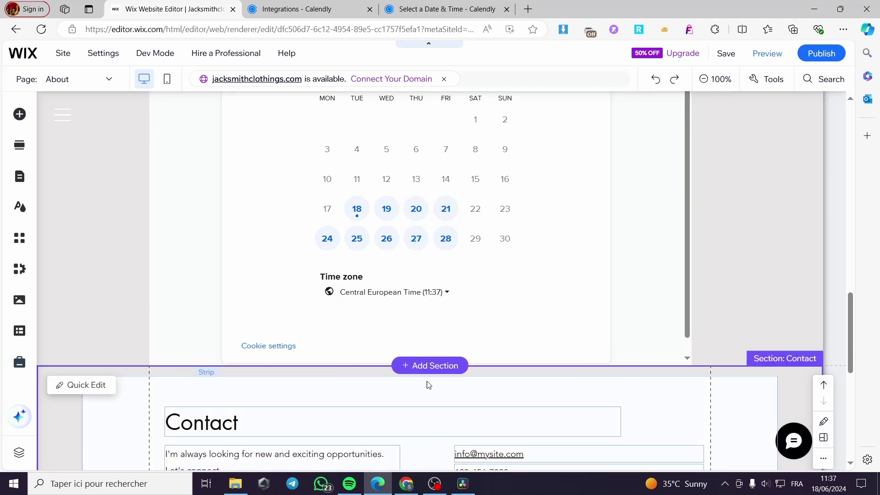
pyautogui.click(575, 403)
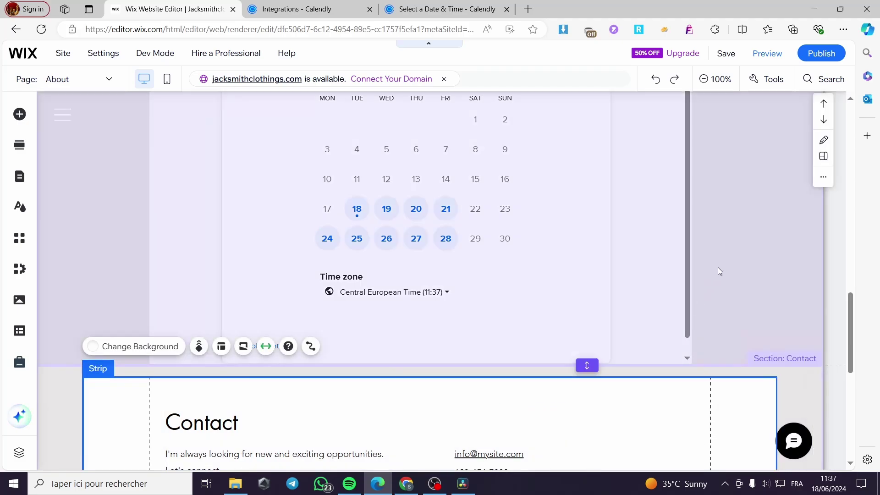
pyautogui.click(505, 285)
pyautogui.scroll(6, 504, 288)
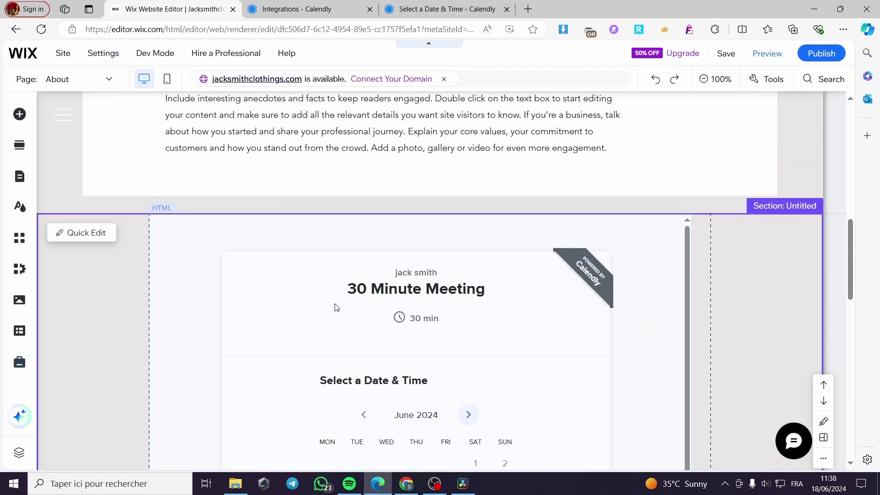
# Open the Pages & Menu list and close it to return to the Home page.
pyautogui.click(19, 176)
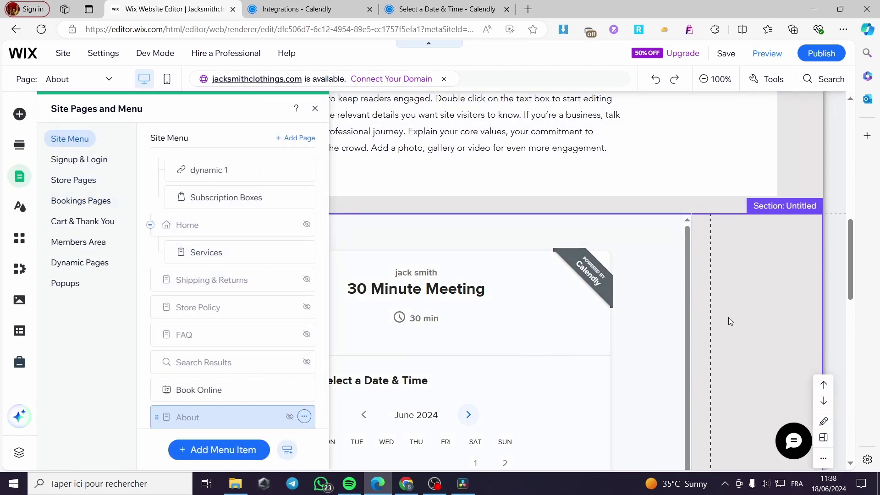
pyautogui.click(773, 292)
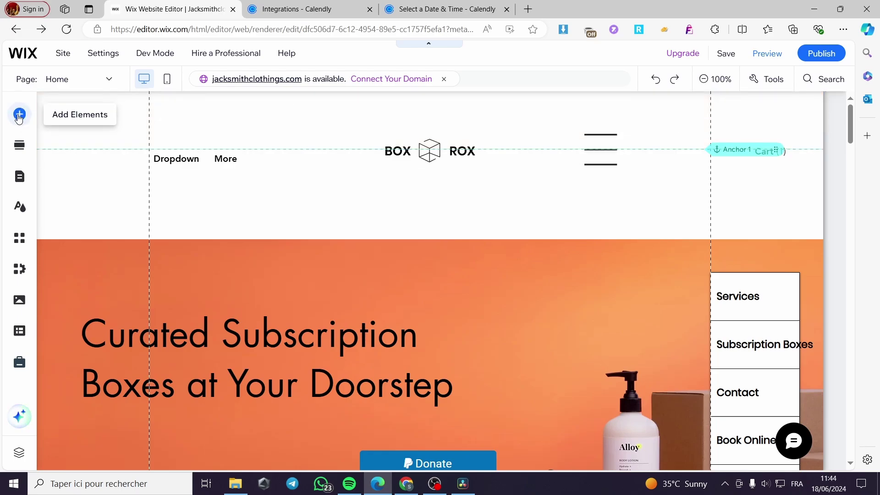
# Add a new blank page named 'Clanedly Booking' as a site menu item.
pyautogui.click(19, 115)
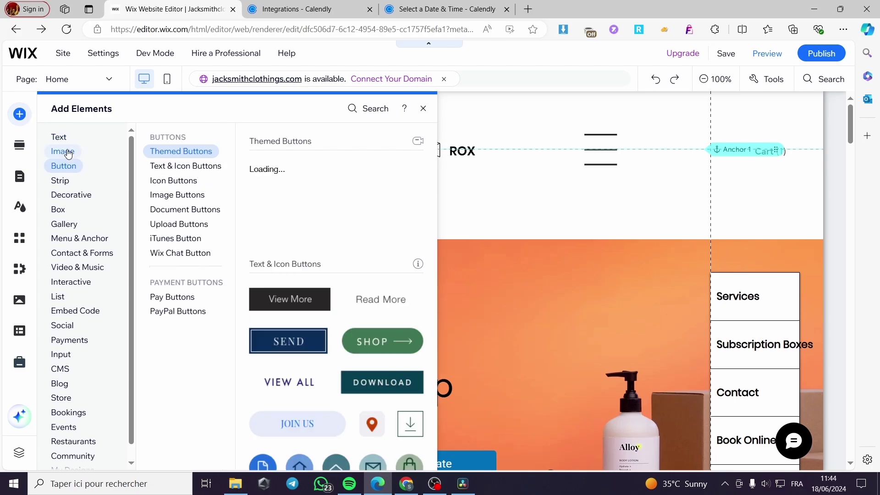
pyautogui.click(69, 151)
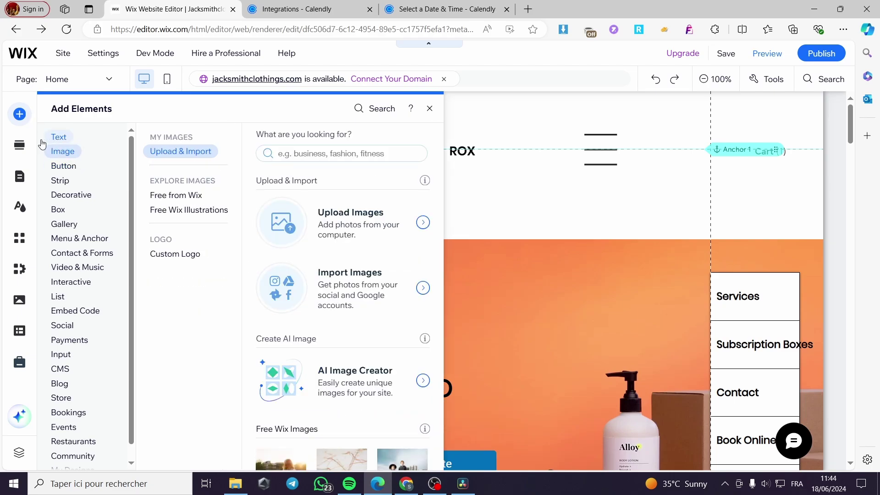
pyautogui.click(19, 177)
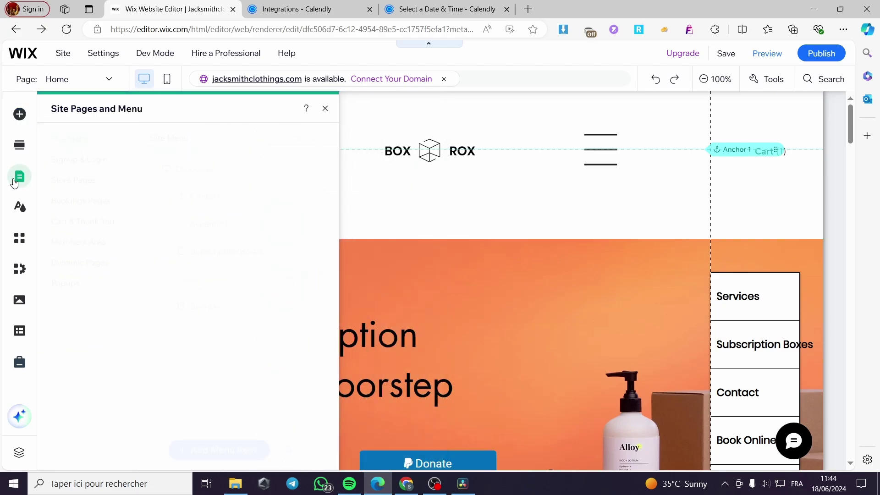
pyautogui.scroll(-2, 184, 202)
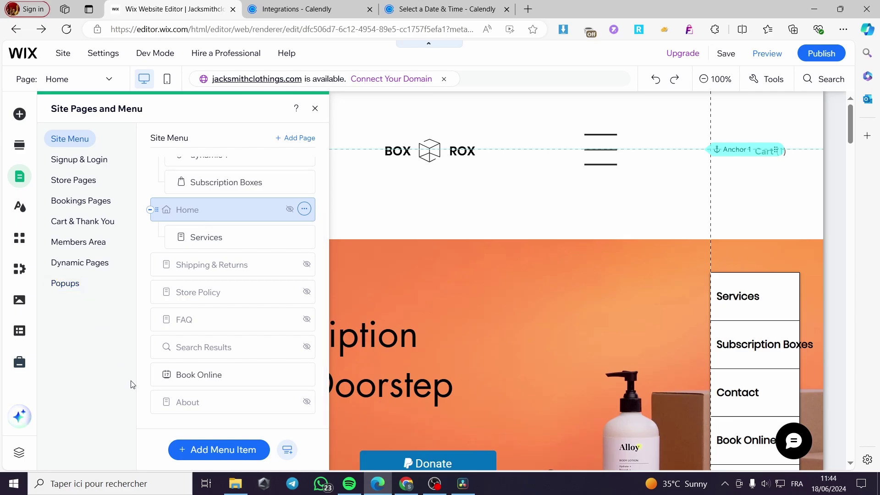
pyautogui.click(229, 457)
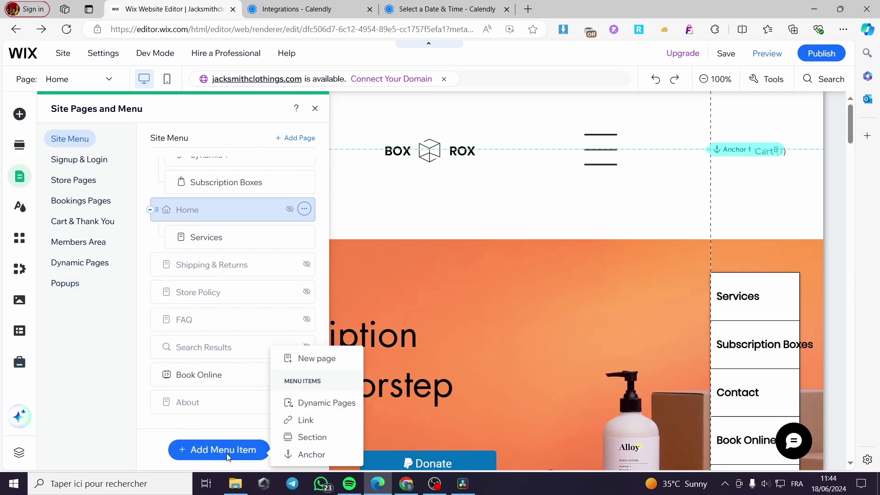
pyautogui.click(327, 362)
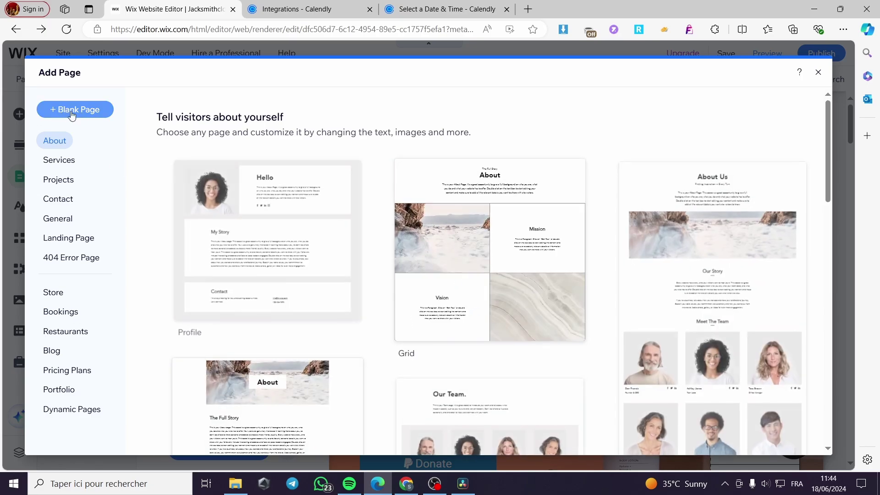
pyautogui.click(63, 114)
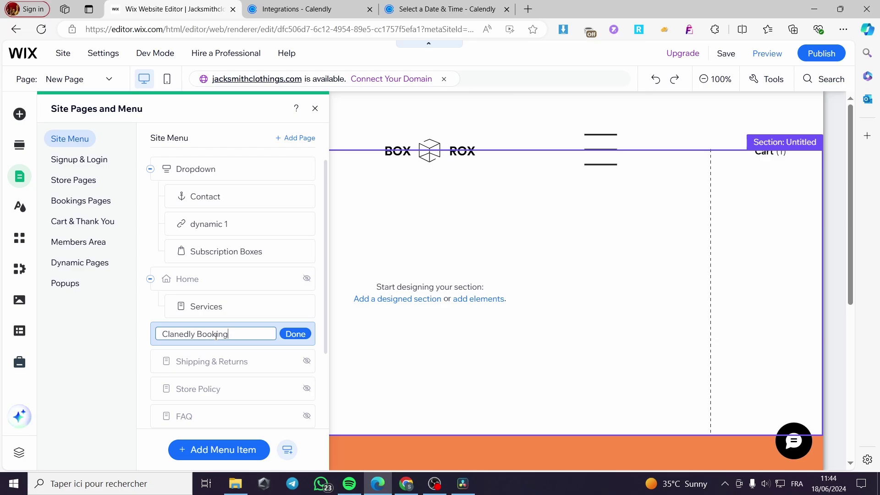
pyautogui.click(306, 337)
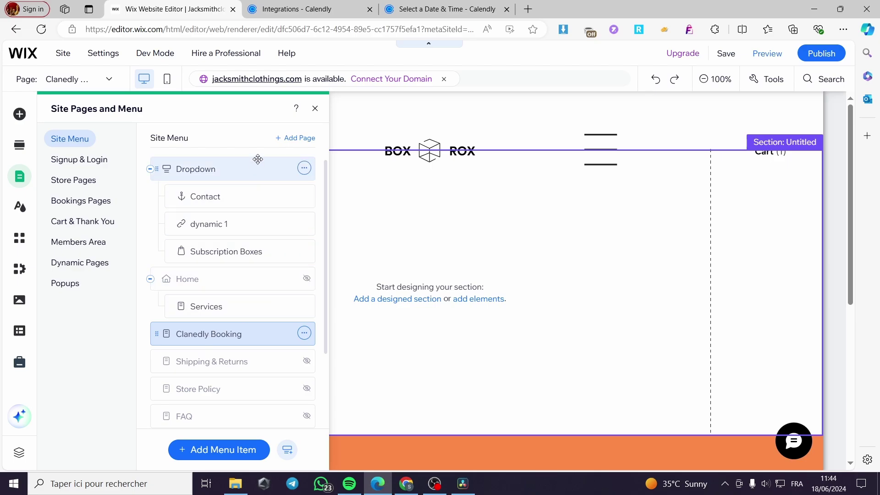
# Drag Clanedly Booking above Home in the site menu, then select its empty section.
pyautogui.click(316, 110)
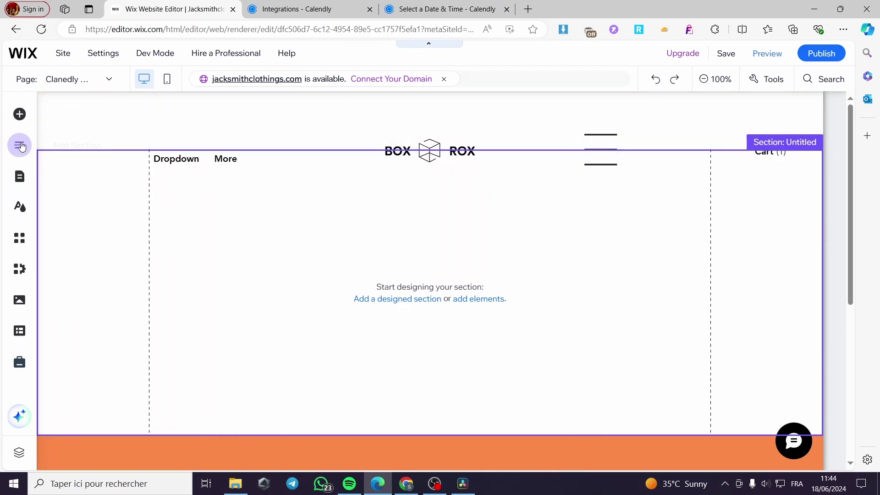
pyautogui.click(19, 177)
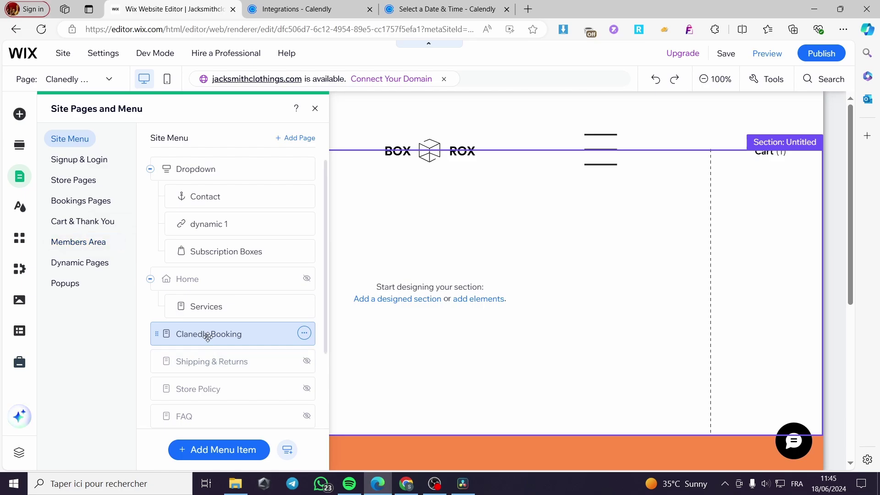
pyautogui.moveTo(205, 334); pyautogui.dragTo(251, 277)
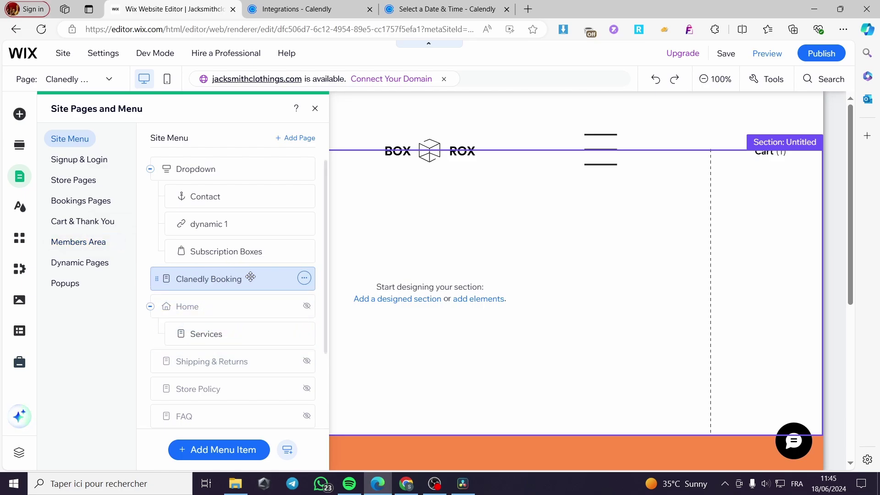
pyautogui.click(314, 109)
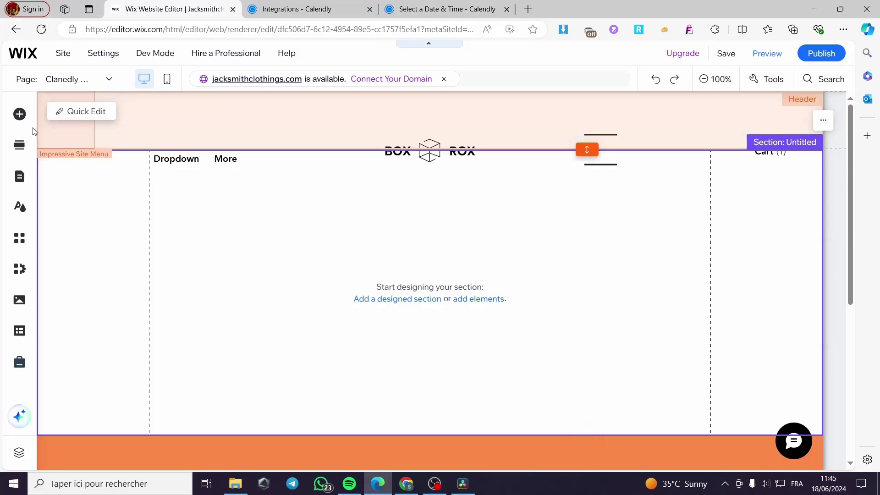
pyautogui.click(436, 227)
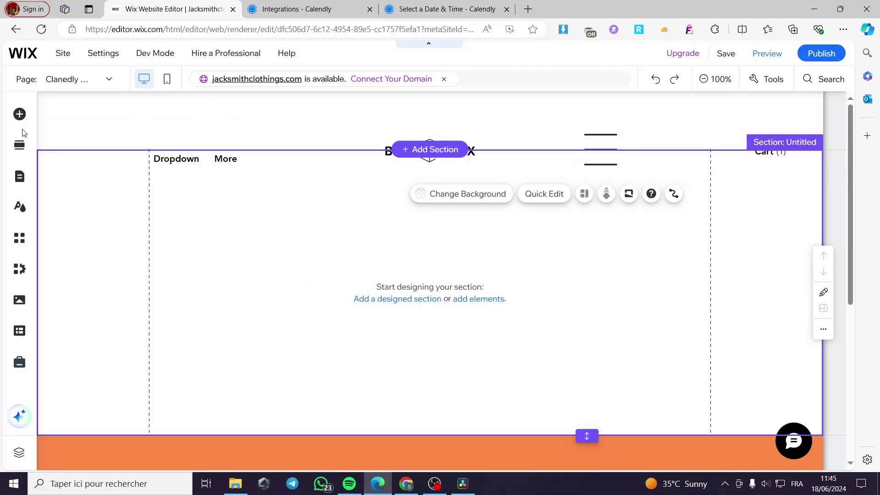
# Embed the Calendly meeting link on Clanedly Booking and place it top-left under the menu.
pyautogui.click(20, 114)
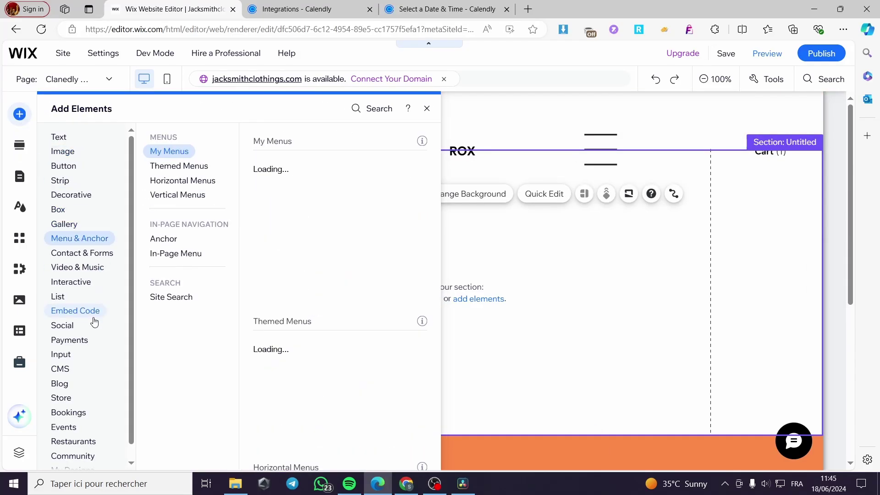
pyautogui.click(80, 312)
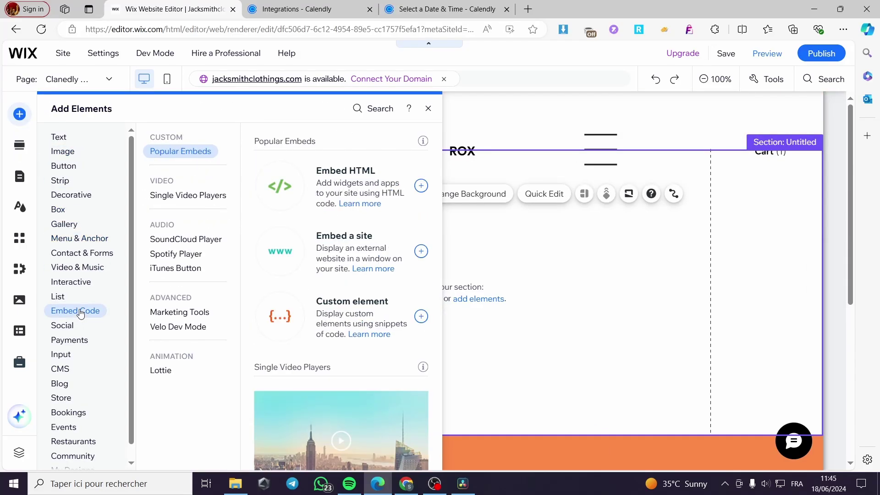
pyautogui.click(421, 251)
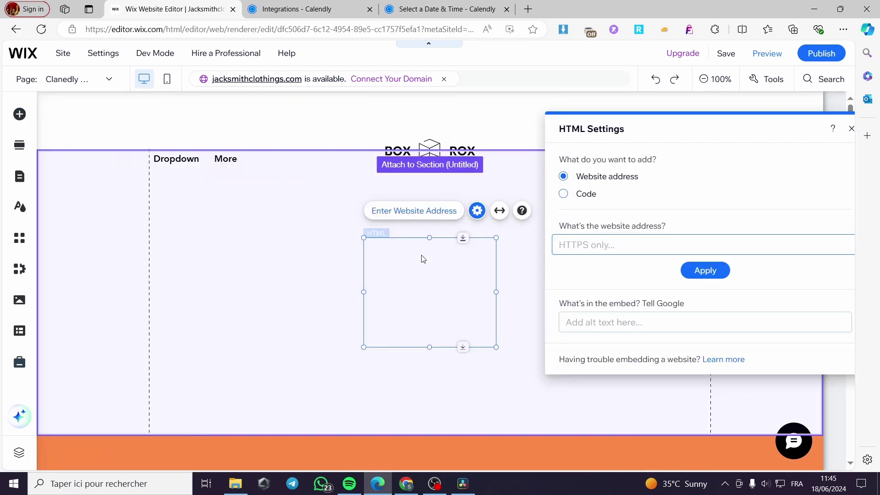
pyautogui.hotkey('ctrl', 'v')
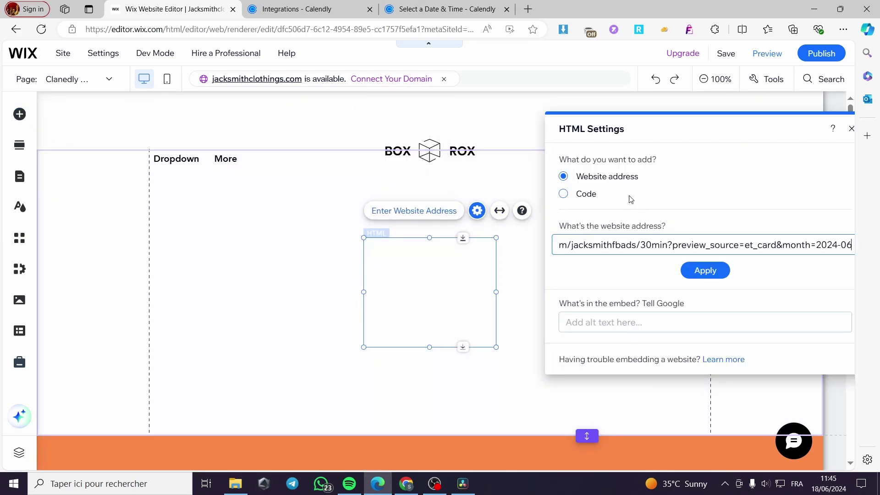
pyautogui.click(725, 274)
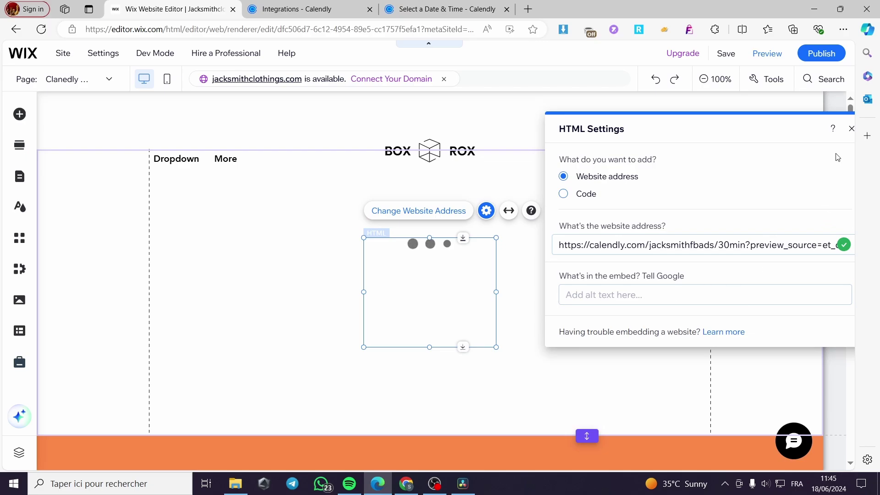
pyautogui.click(851, 130)
pyautogui.moveTo(446, 301); pyautogui.dragTo(234, 247)
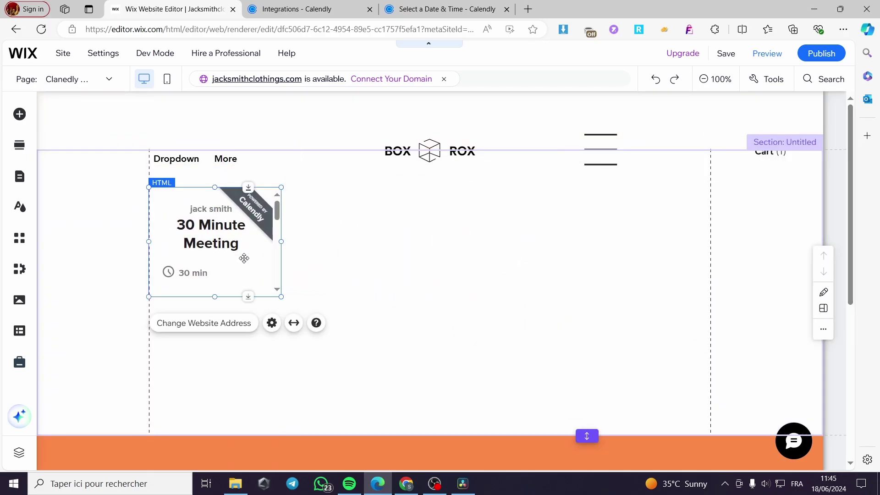
# Stretch the section above the footer taller to make room for the calendar.
pyautogui.scroll(-3, 403, 288)
pyautogui.scroll(-1, 403, 288)
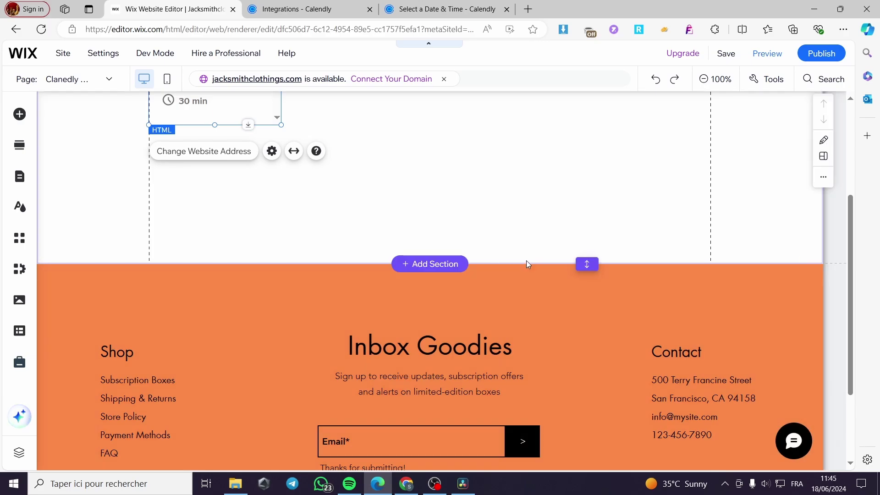
pyautogui.moveTo(587, 264); pyautogui.dragTo(587, 459)
pyautogui.scroll(-5, 560, 355)
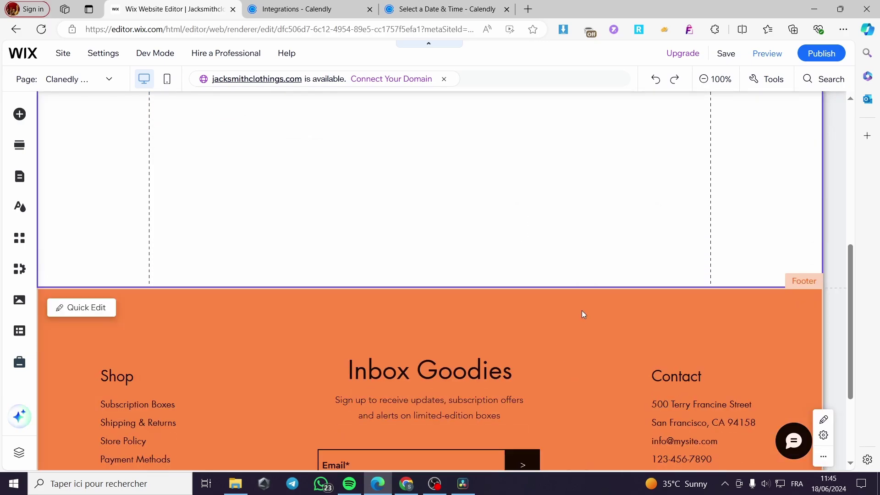
pyautogui.moveTo(589, 174); pyautogui.dragTo(586, 444)
pyautogui.scroll(-5, 573, 339)
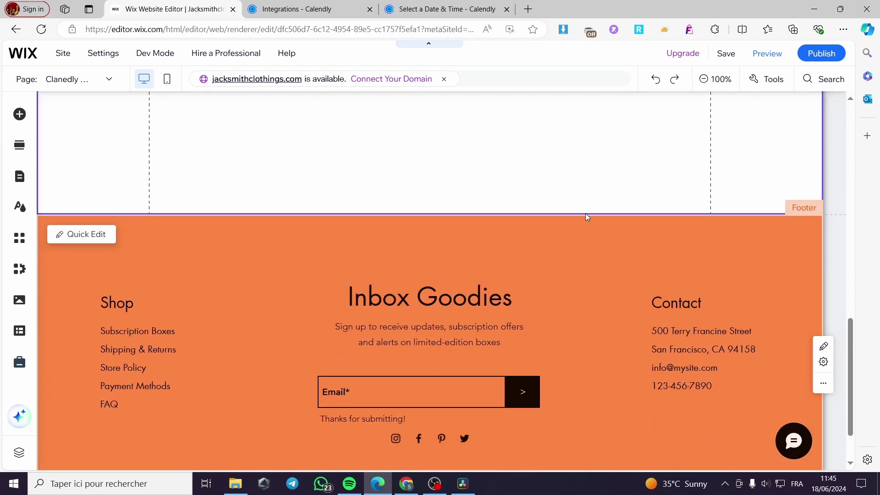
pyautogui.moveTo(585, 210); pyautogui.dragTo(592, 389)
pyautogui.scroll(15, 550, 310)
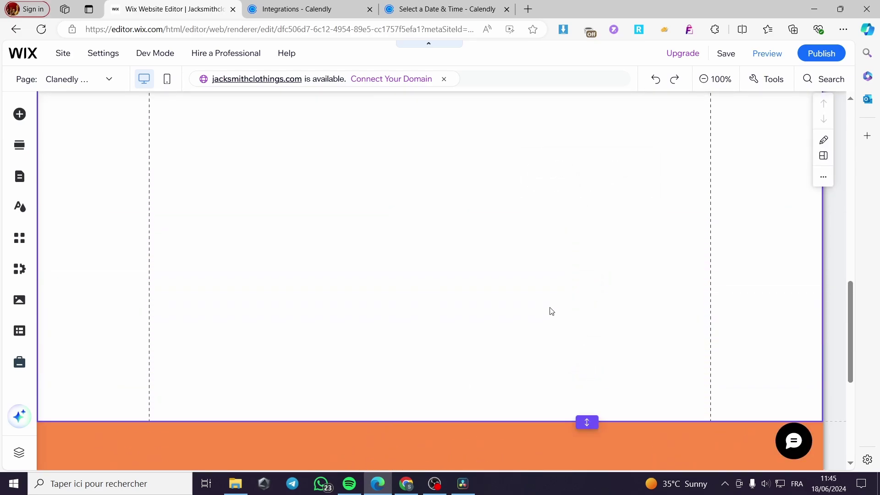
# Widen the Calendly embed across the section, lengthen it to show the full calendar, then fit the section.
pyautogui.click(268, 224)
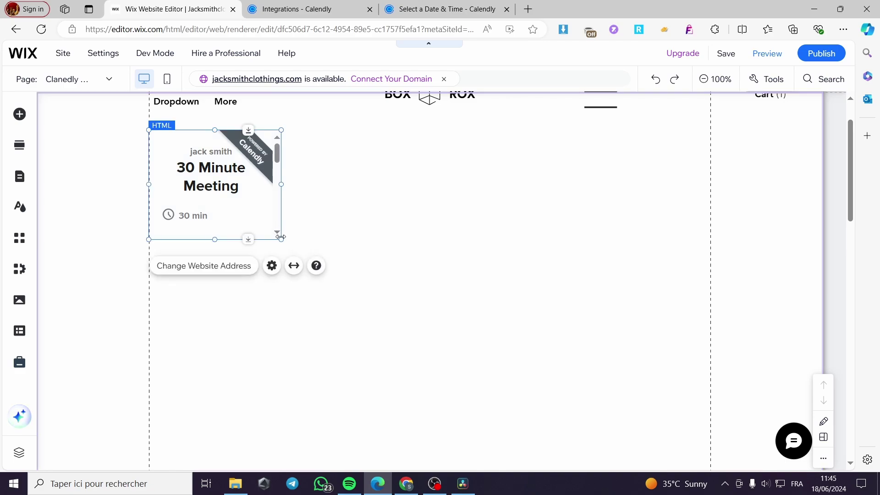
pyautogui.moveTo(281, 239); pyautogui.dragTo(715, 385)
pyautogui.scroll(-3, 470, 312)
pyautogui.moveTo(429, 269); pyautogui.dragTo(472, 490)
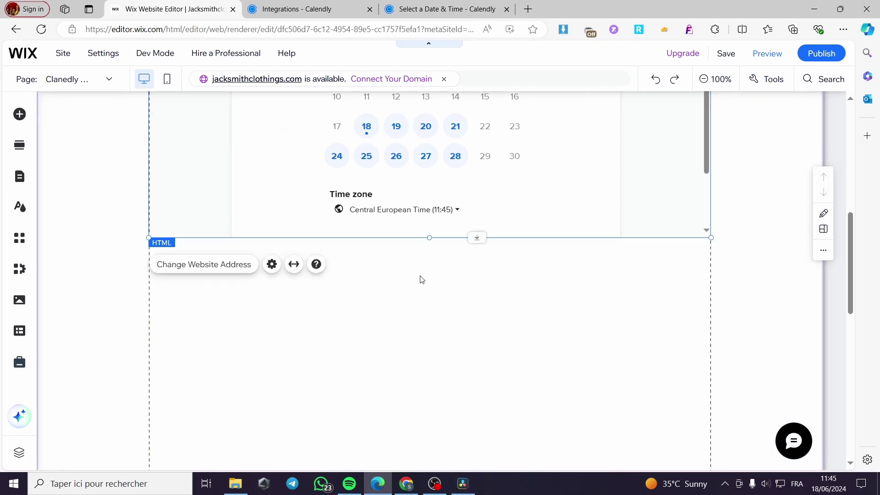
pyautogui.moveTo(433, 269)
pyautogui.mouseDown()
pyautogui.moveTo(442, 385)
pyautogui.moveTo(431, 282)
pyautogui.mouseUp()
pyautogui.scroll(-5, 460, 320)
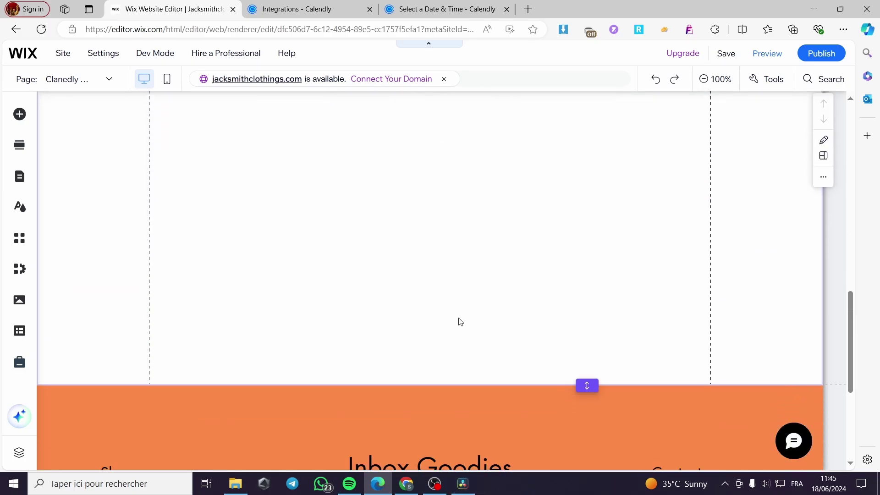
pyautogui.moveTo(579, 338)
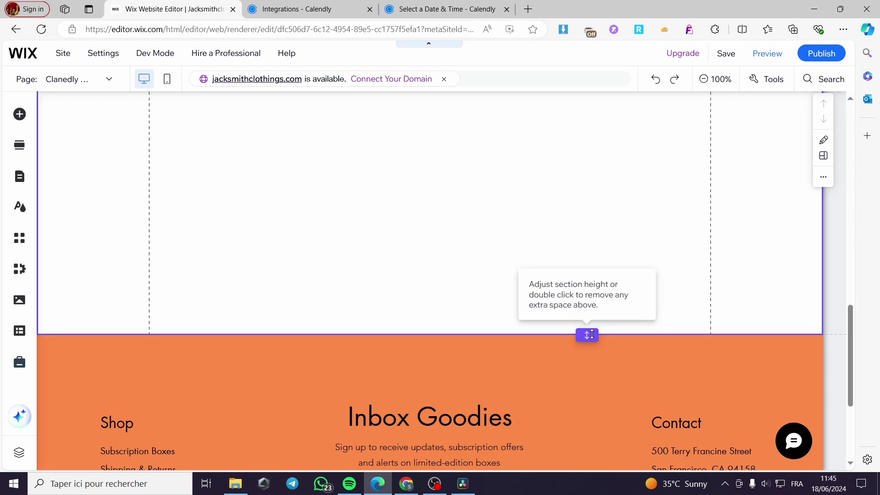
pyautogui.moveTo(584, 335); pyautogui.dragTo(550, 227)
pyautogui.scroll(-2, 537, 354)
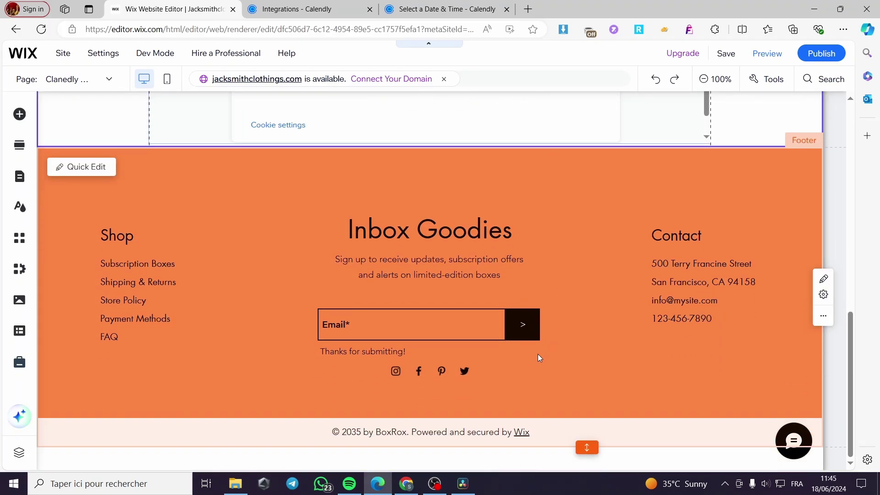
pyautogui.scroll(10, 388, 347)
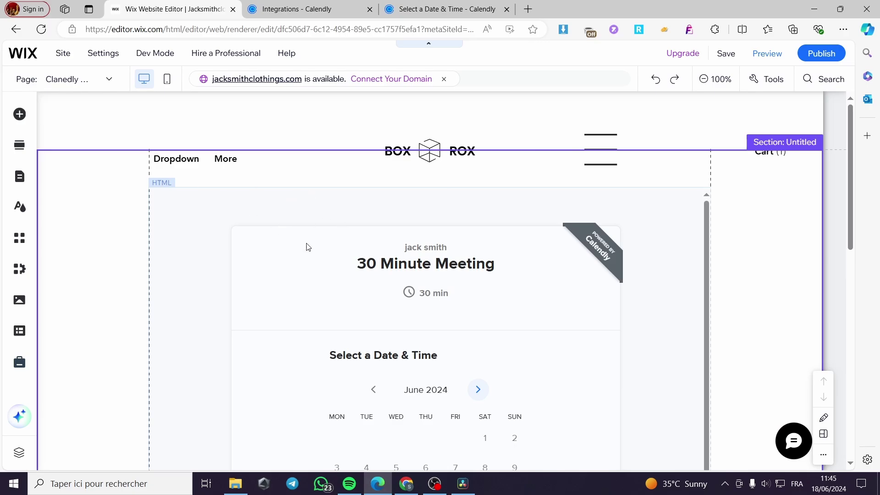
# Nest Clanedly Booking under the Dropdown menu group and attempt to save the site.
pyautogui.click(13, 182)
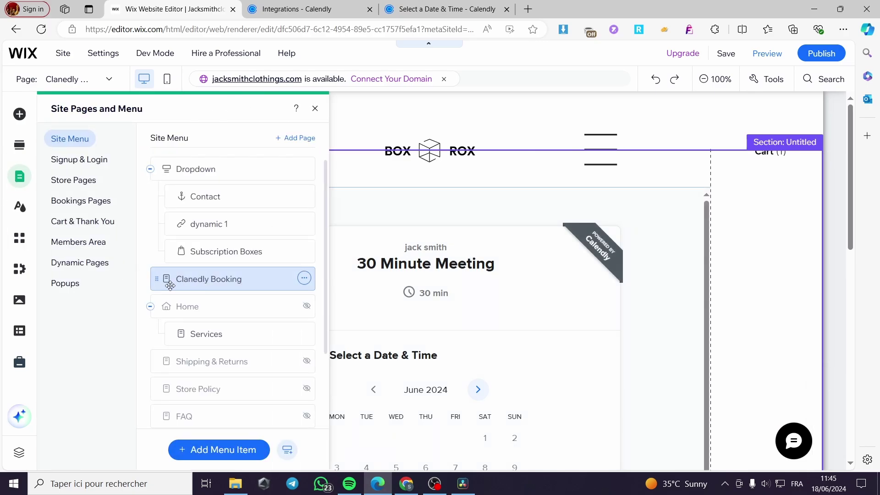
pyautogui.moveTo(166, 284); pyautogui.dragTo(196, 274)
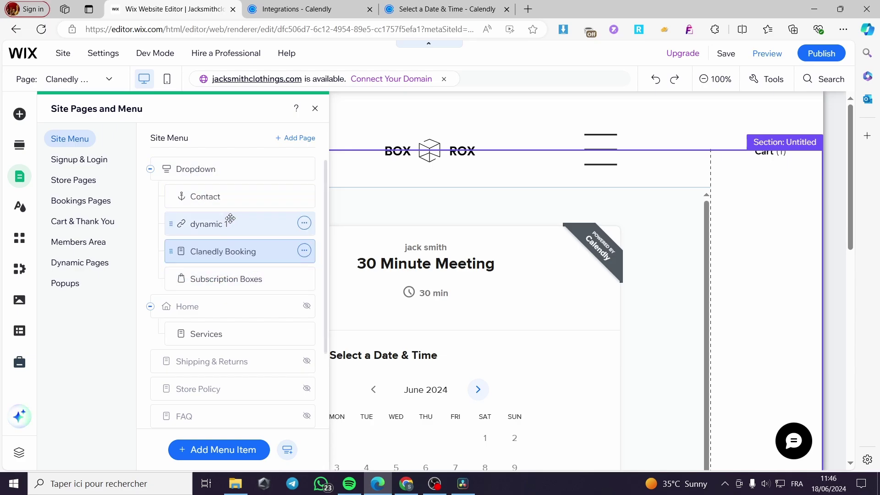
pyautogui.click(730, 59)
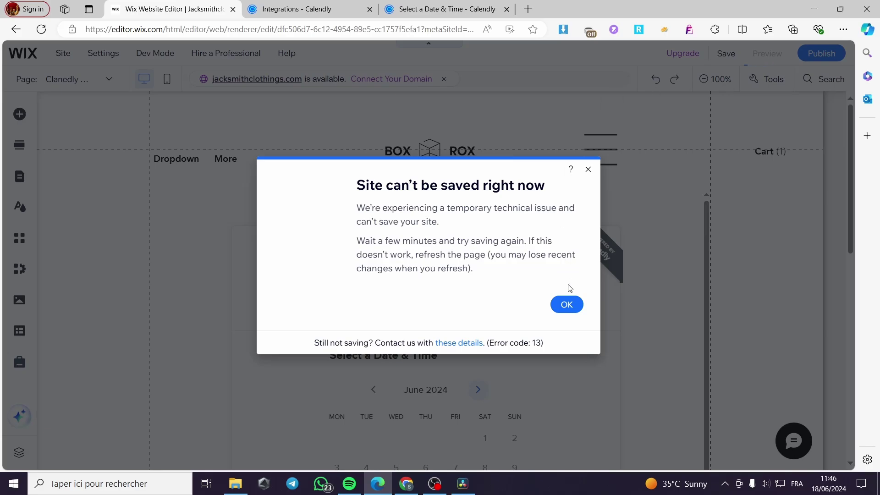
# Dismiss the save error, save the site again, and open Preview.
pyautogui.click(574, 308)
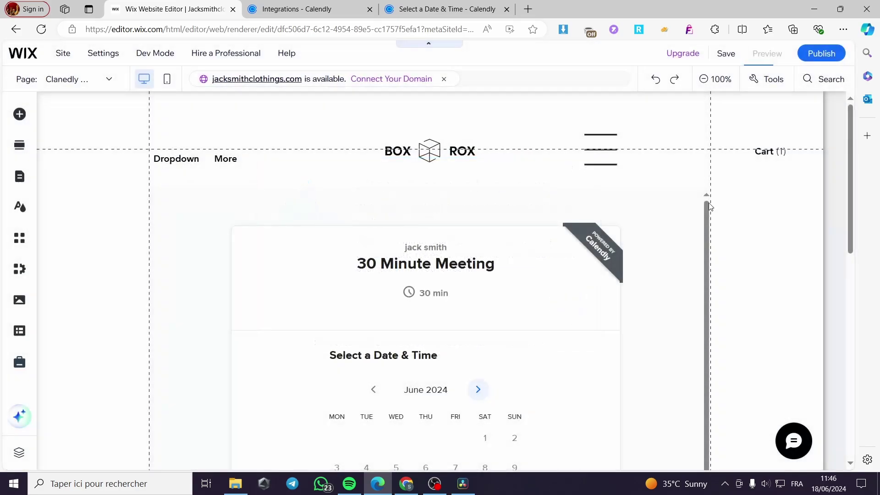
pyautogui.click(721, 59)
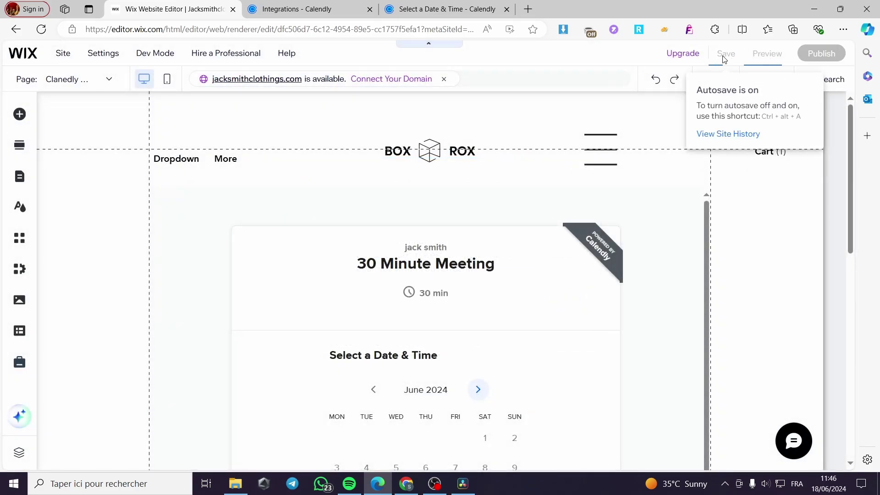
pyautogui.click(759, 55)
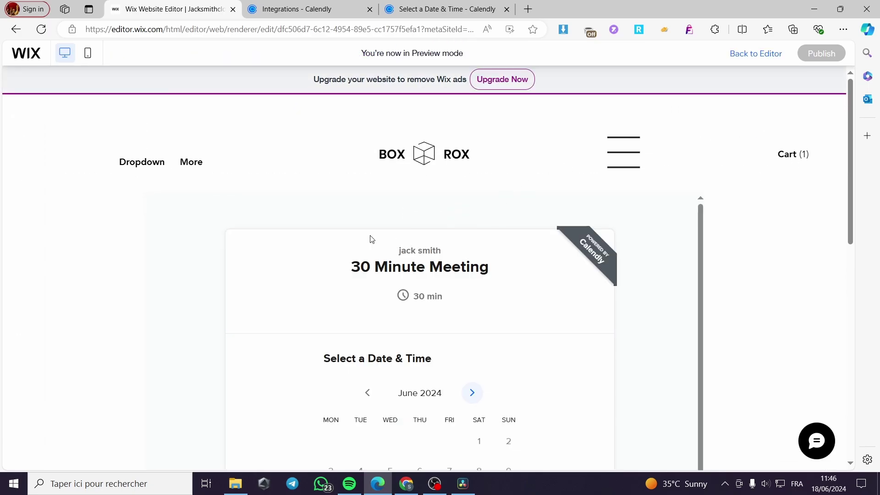
# Leave preview, dismiss the save error, and scroll the About page to its Calendly embed.
pyautogui.moveTo(147, 168)
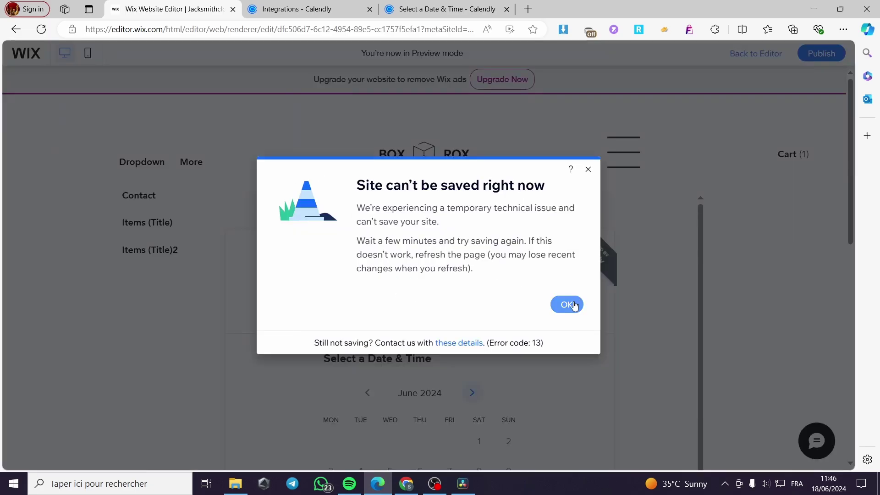
pyautogui.click(567, 304)
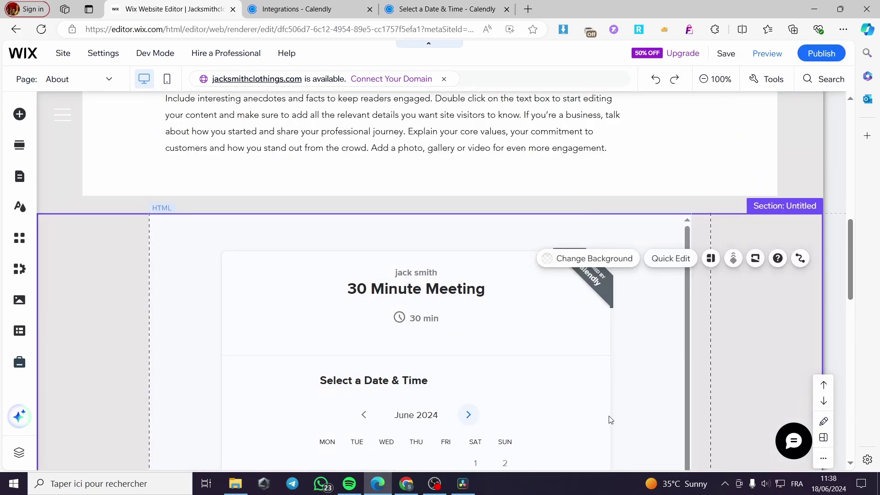
pyautogui.scroll(-6, 453, 348)
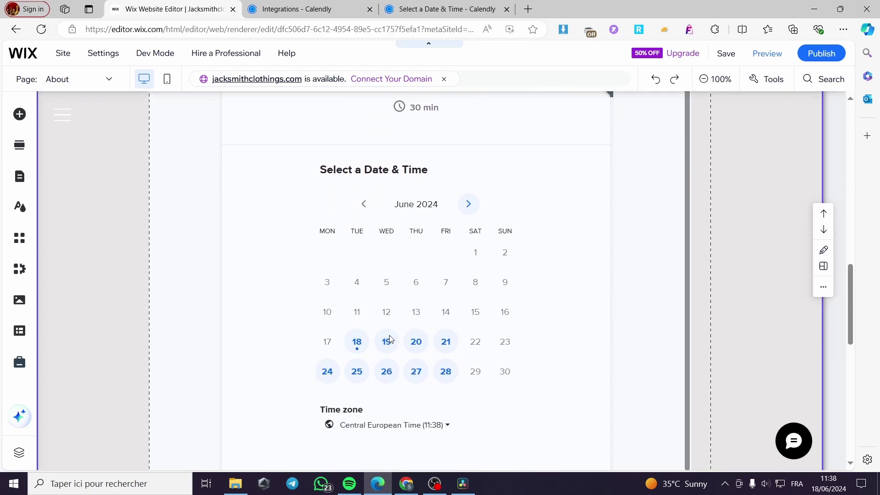